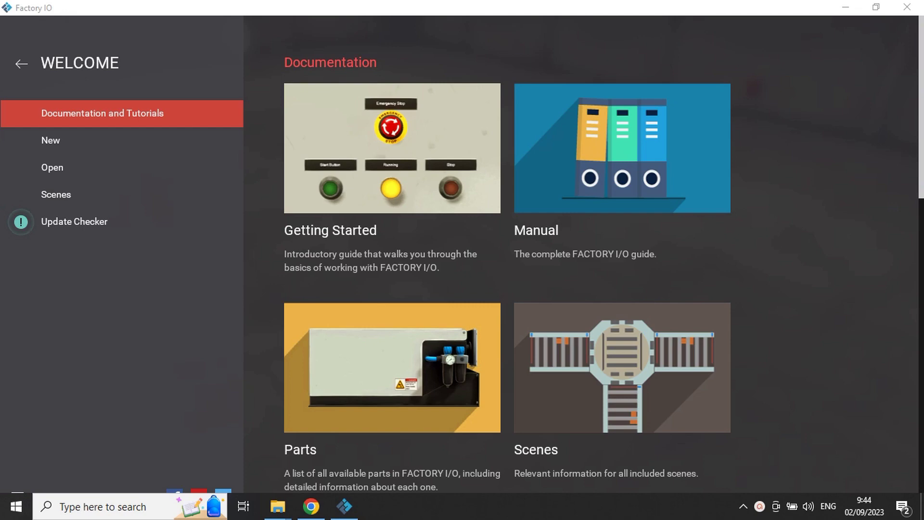
# Open the Automated Warehouse example scene from the Scenes gallery.
pyautogui.click(58, 192)
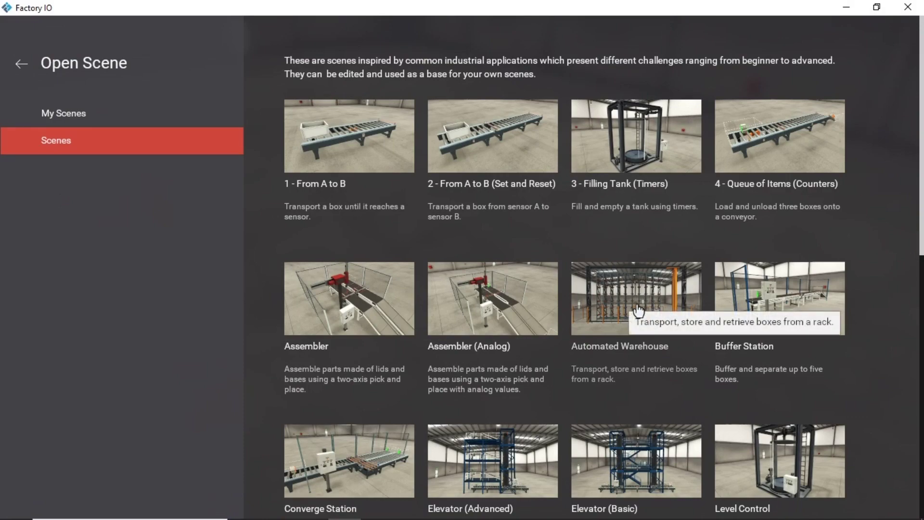
pyautogui.click(638, 310)
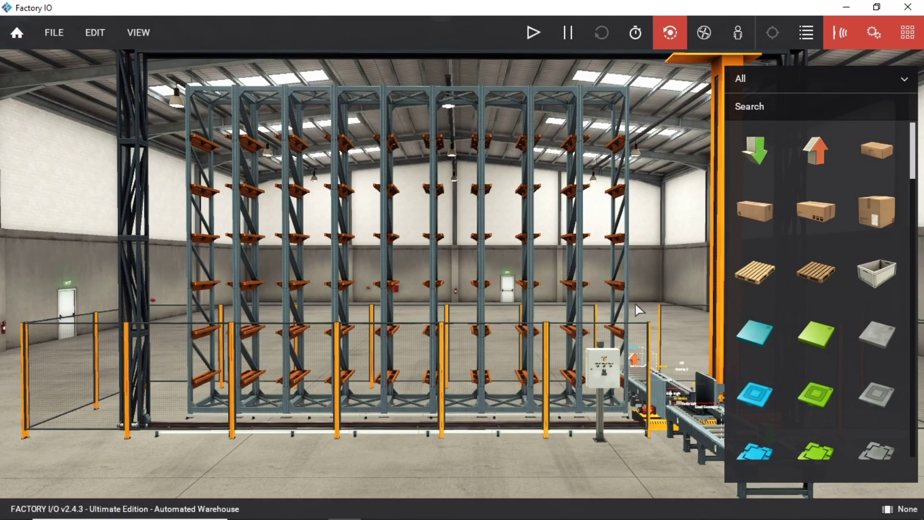
# Close the parts palette and orbit the view around the warehouse racks.
pyautogui.click(907, 33)
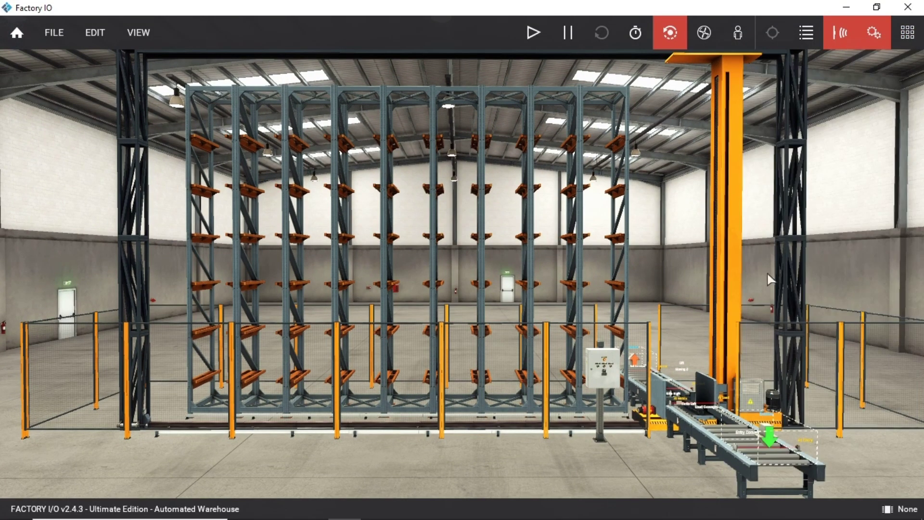
pyautogui.moveTo(688, 335)
pyautogui.mouseDown(button='right')
pyautogui.moveTo(689, 317)
pyautogui.moveTo(688, 326)
pyautogui.mouseUp(button='right')
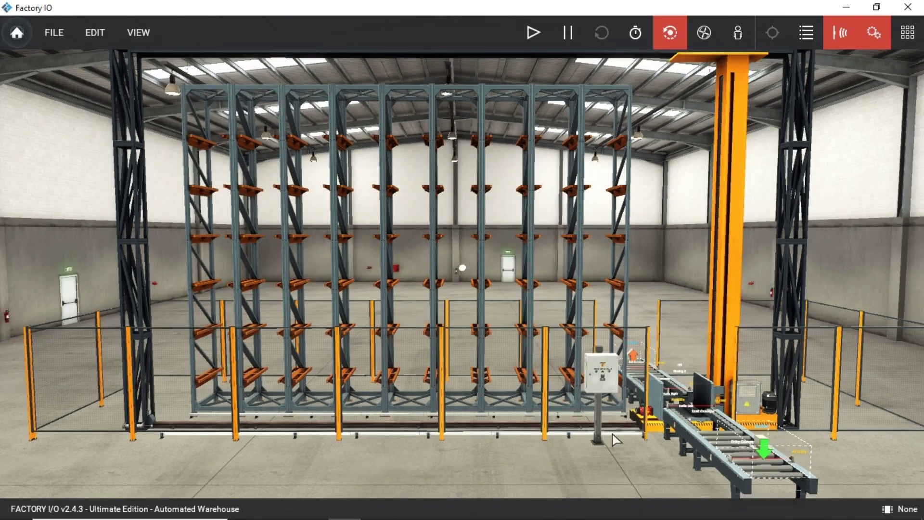
pyautogui.moveTo(612, 434); pyautogui.dragTo(645, 433, button='right')
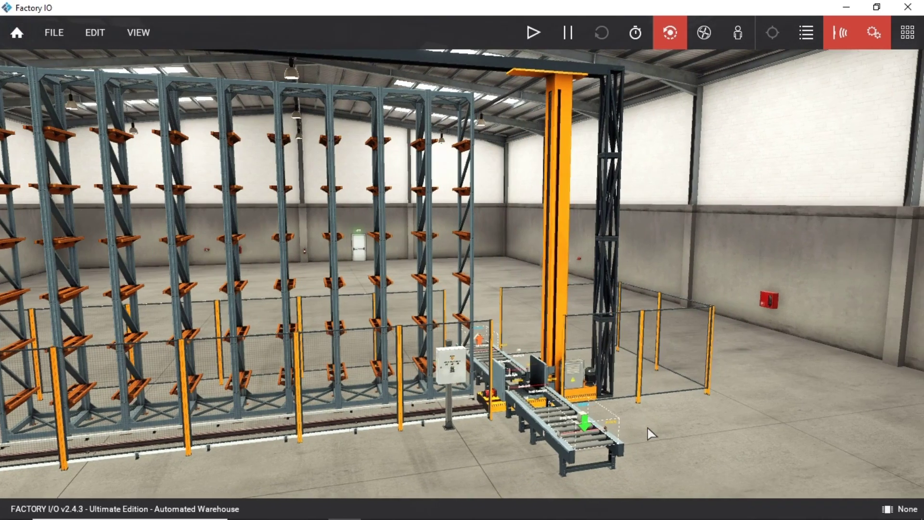
# Switch to the first-person camera and move close to the entry conveyor and control box.
pyautogui.click(737, 34)
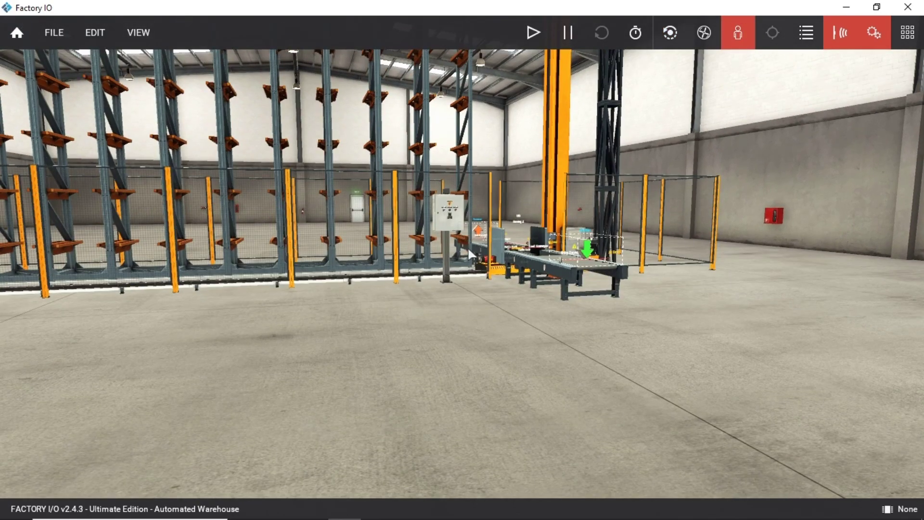
pyautogui.moveTo(469, 249); pyautogui.dragTo(461, 265, button='right')
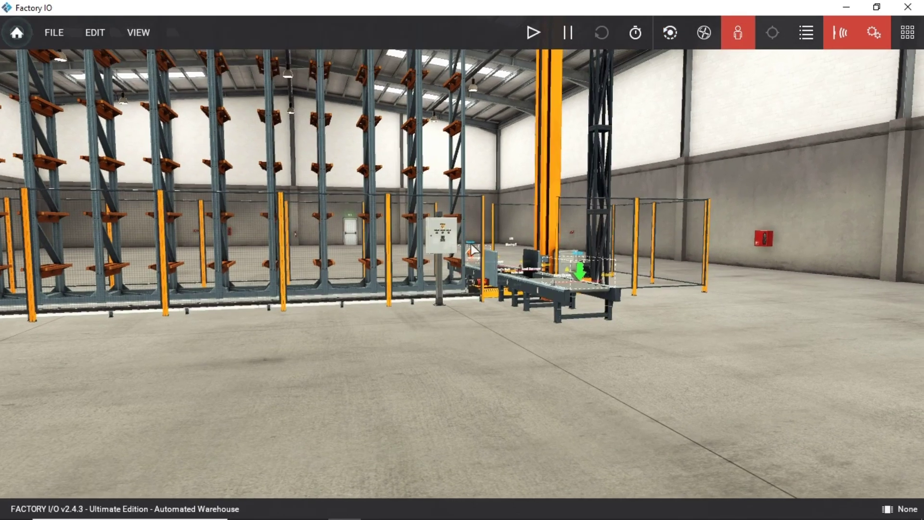
pyautogui.press('w')
pyautogui.press('w')
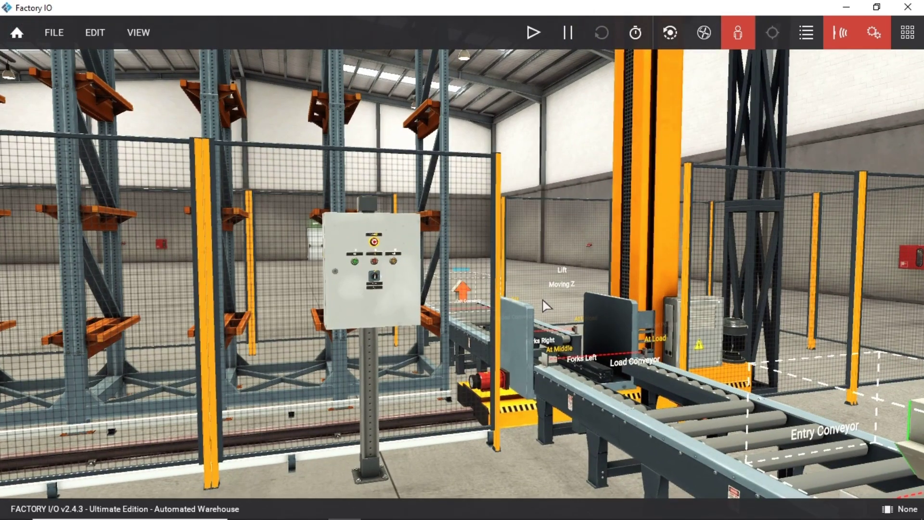
pyautogui.moveTo(542, 299); pyautogui.dragTo(461, 265, button='right')
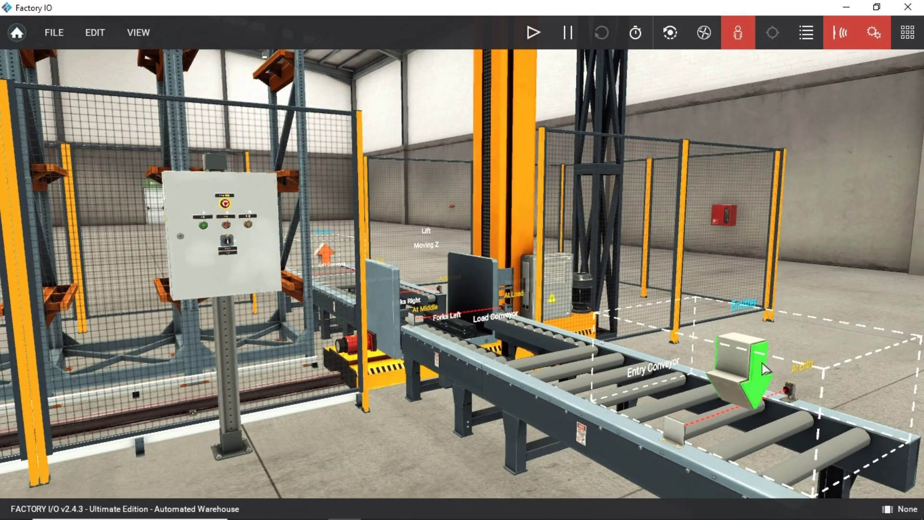
pyautogui.moveTo(721, 356); pyautogui.dragTo(665, 353, button='right')
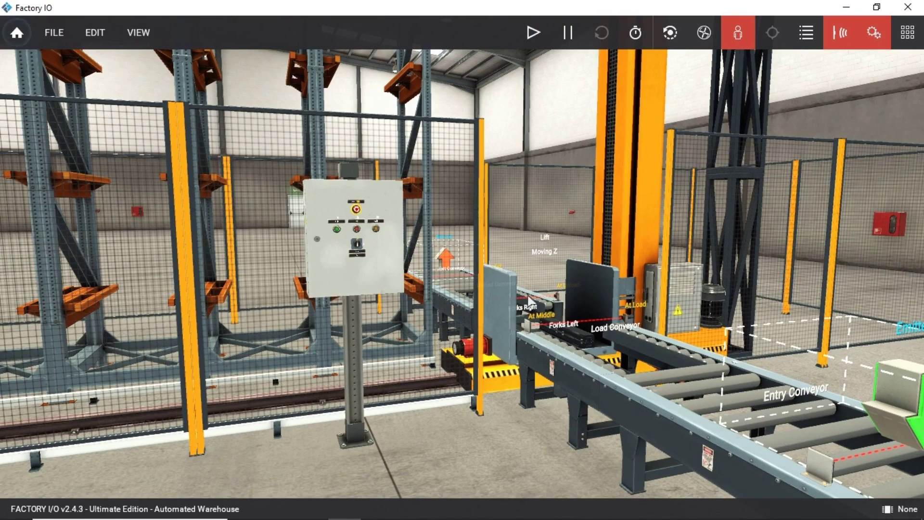
pyautogui.moveTo(469, 246); pyautogui.dragTo(461, 266, button='right')
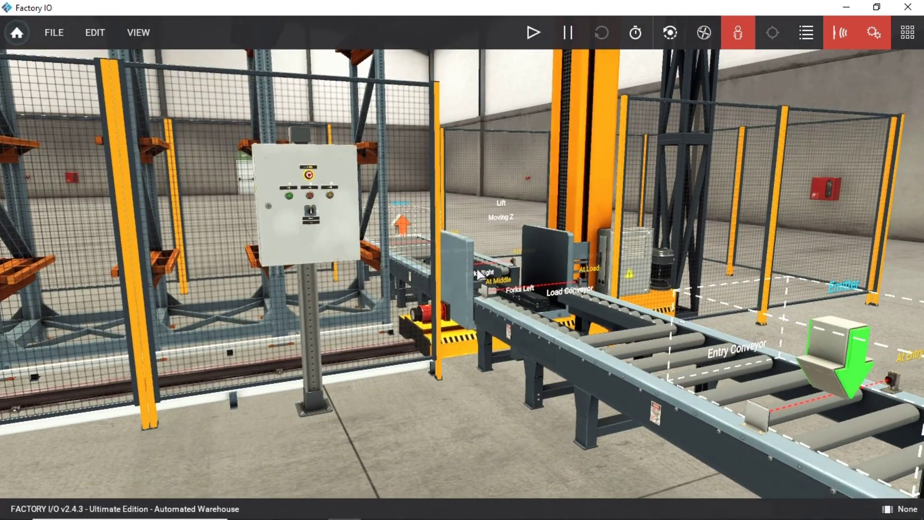
pyautogui.scroll(-2, 503, 276)
# Dock all sensor and actuator tags, start the simulation, and release the forced Emitter.
pyautogui.click(142, 32)
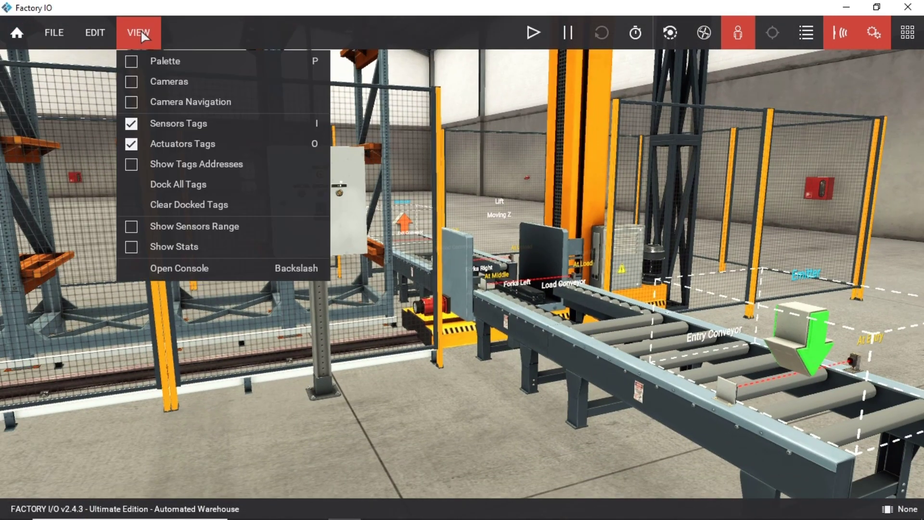
pyautogui.click(184, 185)
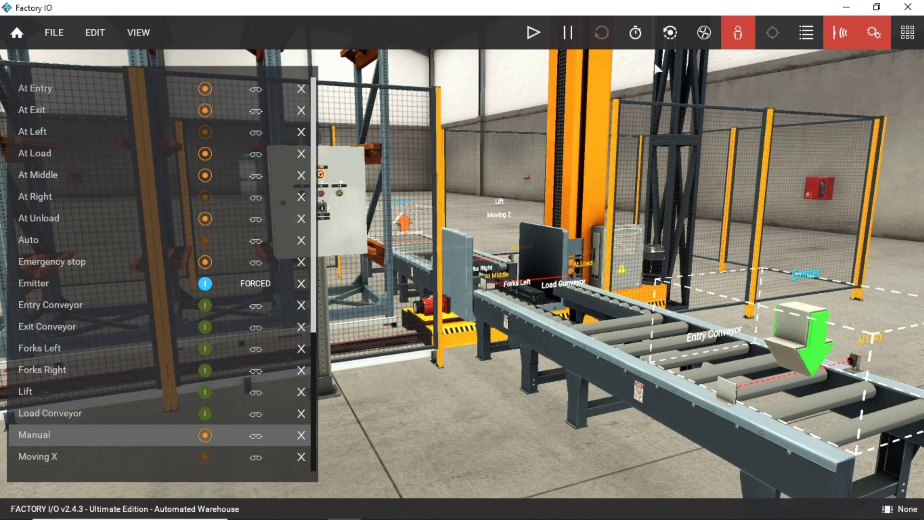
pyautogui.click(532, 35)
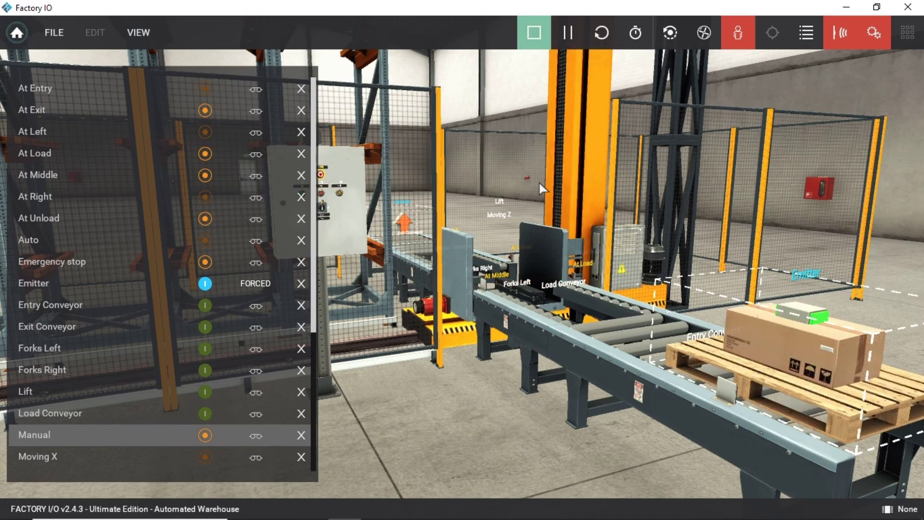
pyautogui.scroll(5, 555, 303)
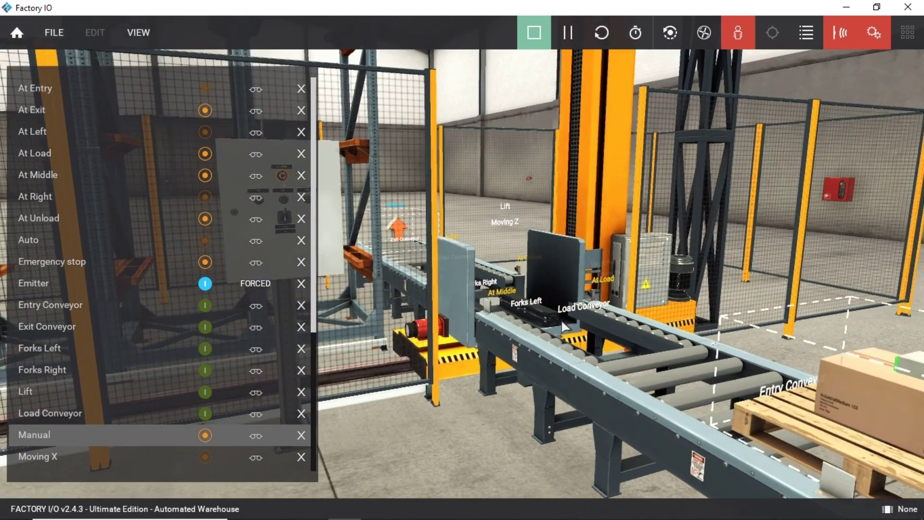
pyautogui.moveTo(563, 333); pyautogui.dragTo(462, 268, button='right')
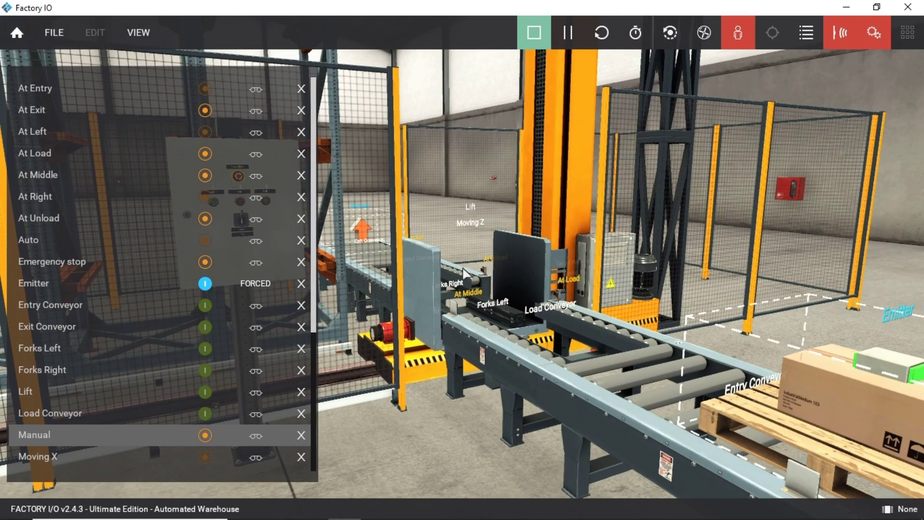
pyautogui.click(254, 283)
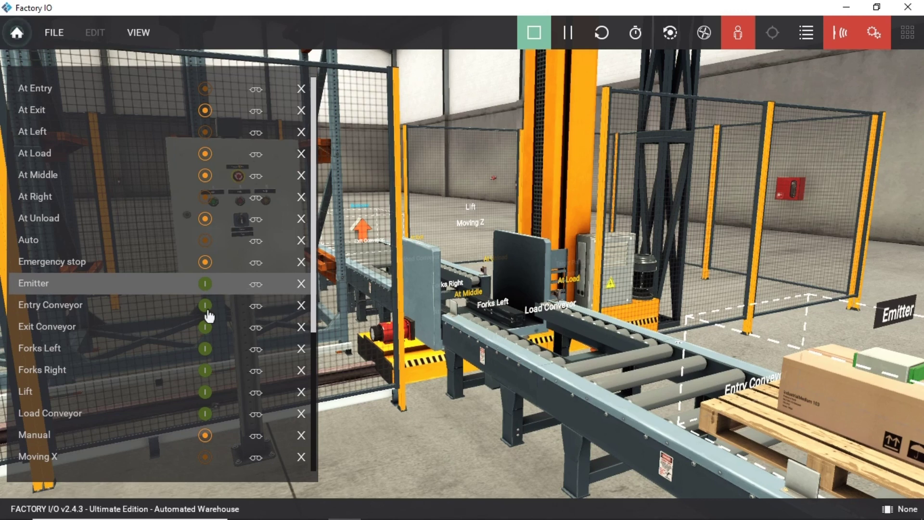
# Force the Load and Entry Conveyors on until the pallet reaches the load conveyor, then release both.
pyautogui.click(204, 414)
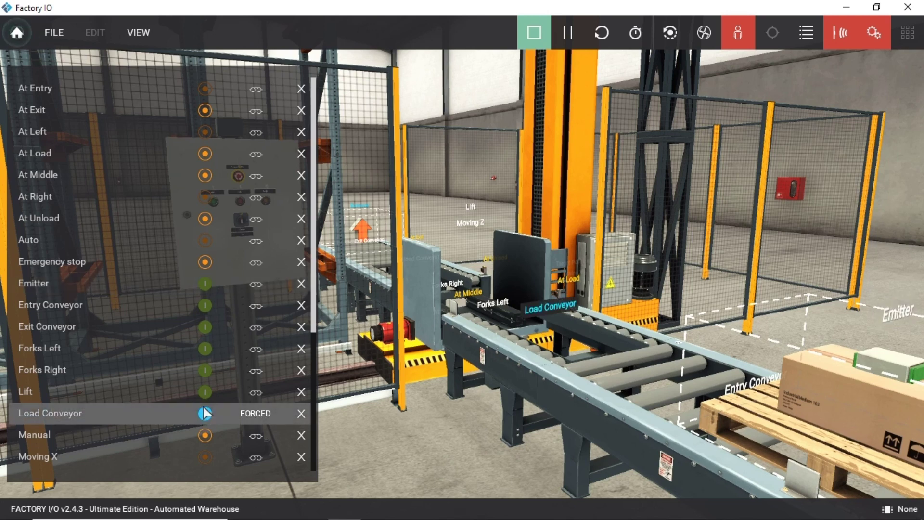
pyautogui.click(206, 309)
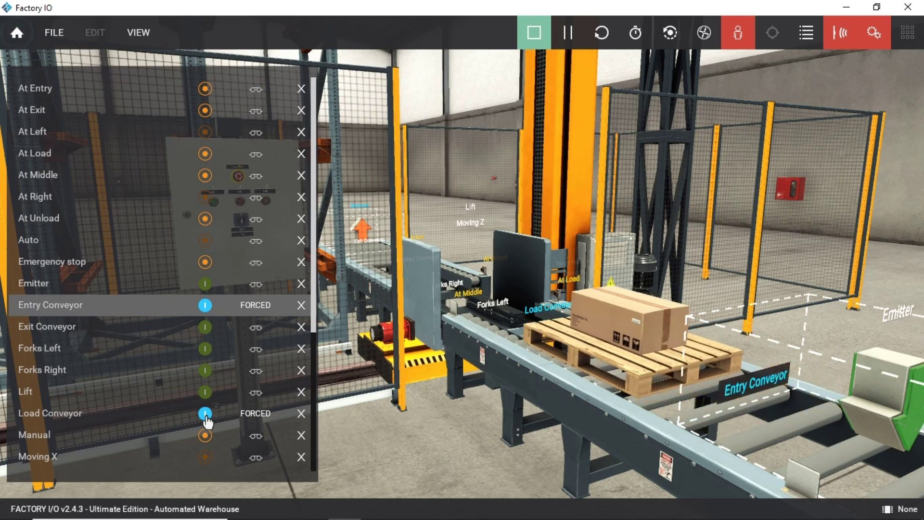
pyautogui.click(205, 414)
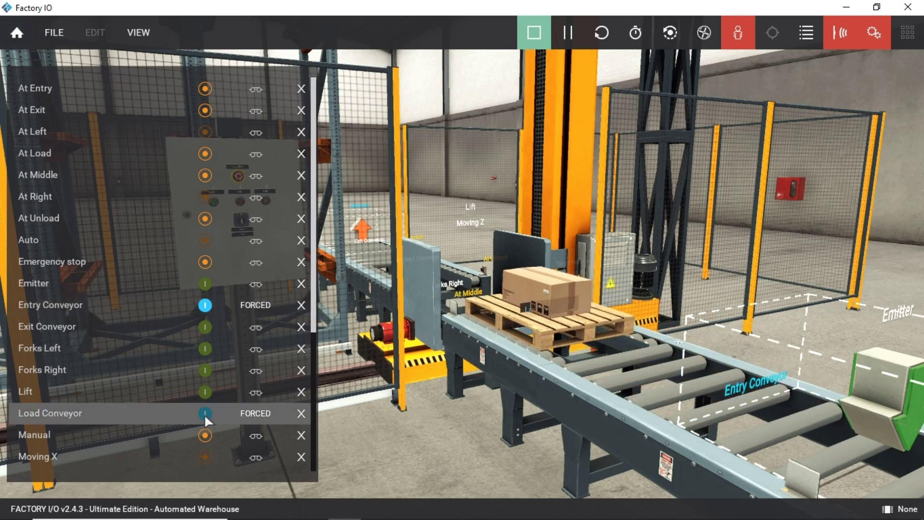
pyautogui.click(255, 305)
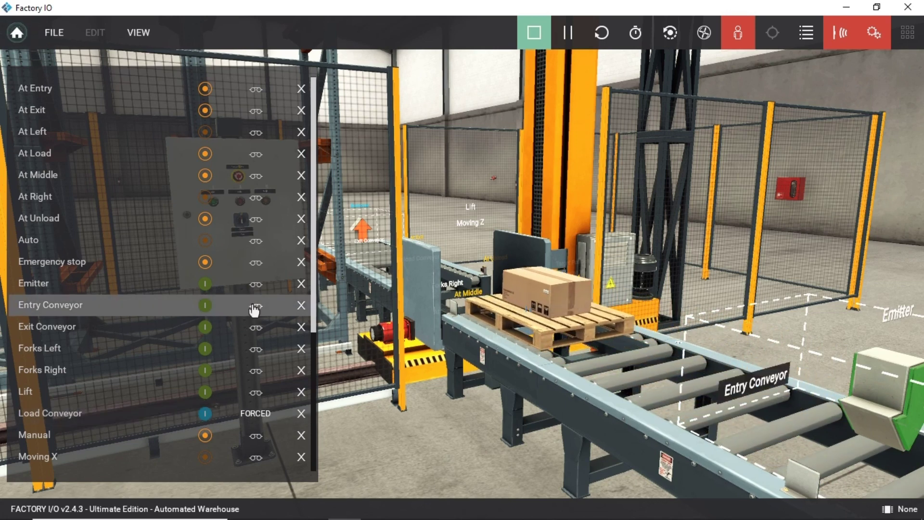
pyautogui.click(255, 412)
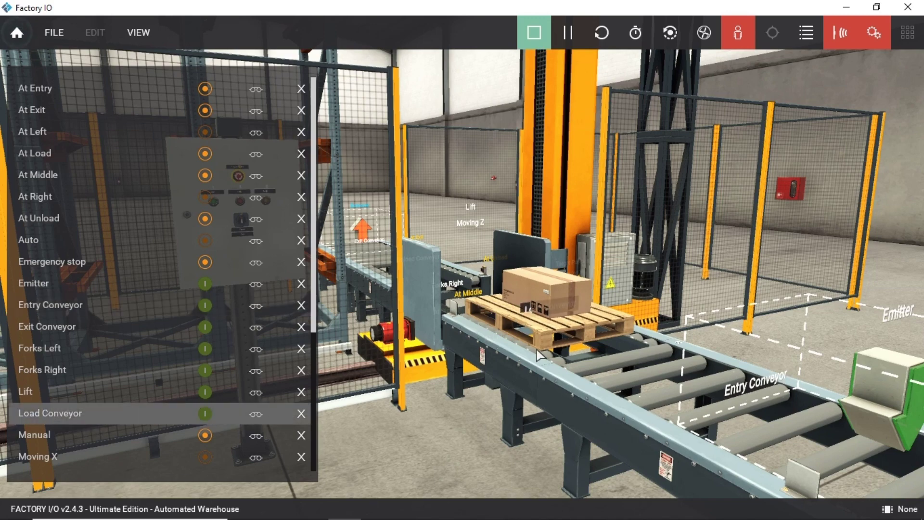
pyautogui.moveTo(547, 348); pyautogui.dragTo(466, 273, button='right')
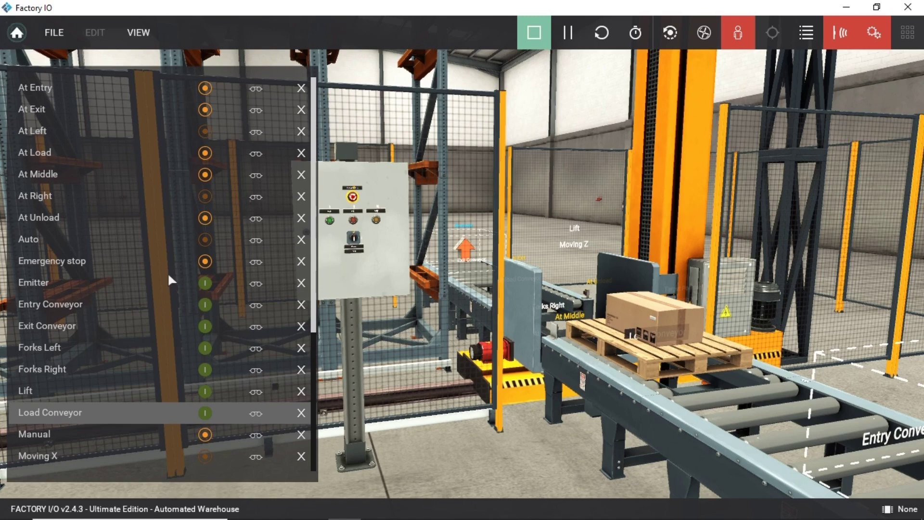
pyautogui.scroll(-1, 169, 274)
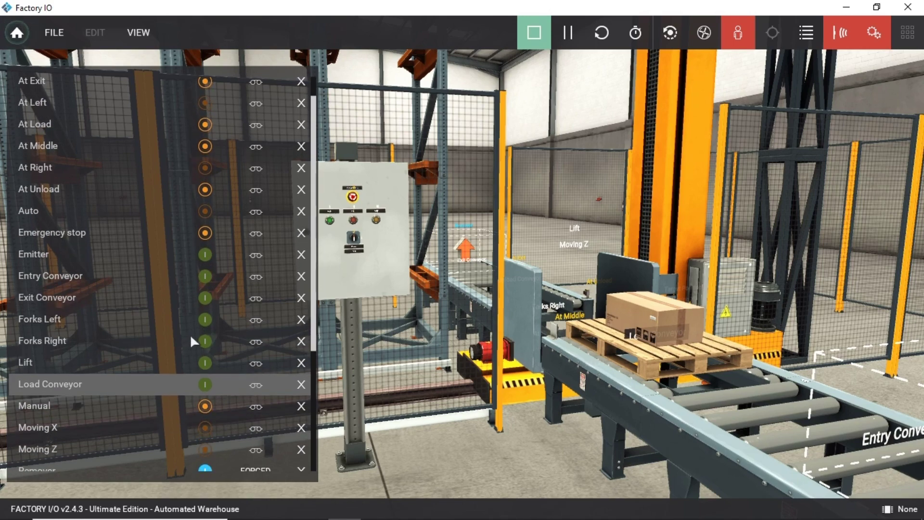
# Pick the pallet off the load conveyor using Forks Left and Lift, then retract the forks.
pyautogui.click(205, 320)
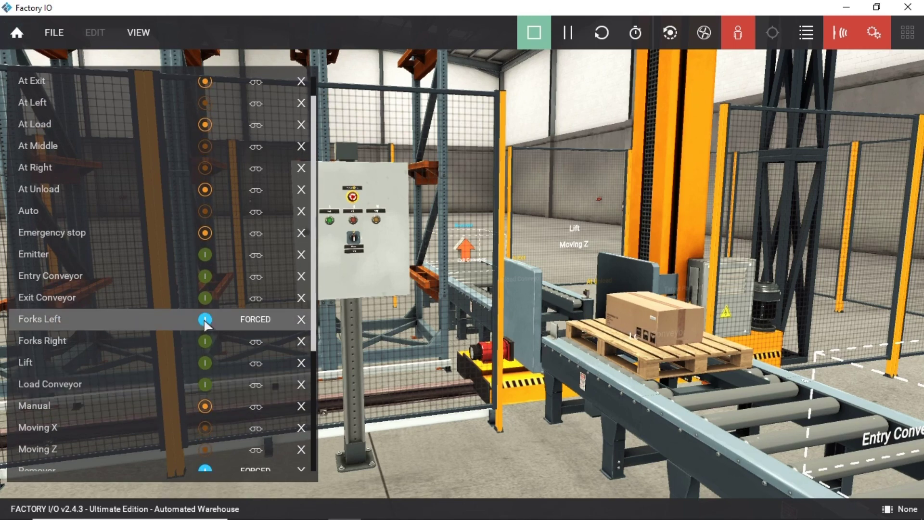
pyautogui.click(206, 363)
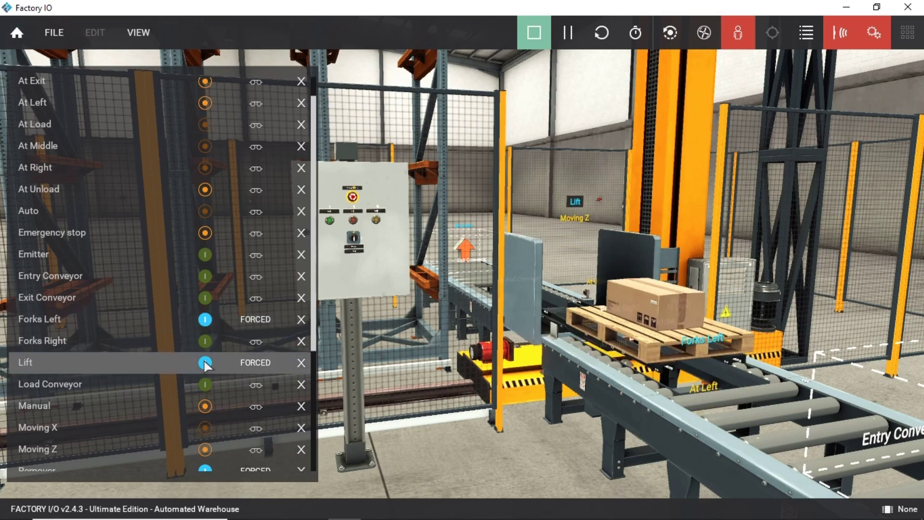
pyautogui.click(255, 320)
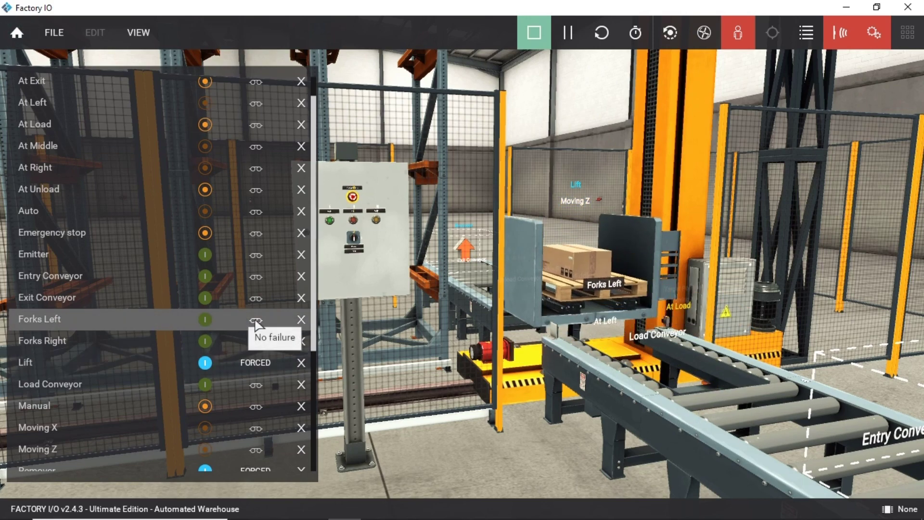
pyautogui.moveTo(407, 352); pyautogui.dragTo(462, 267, button='right')
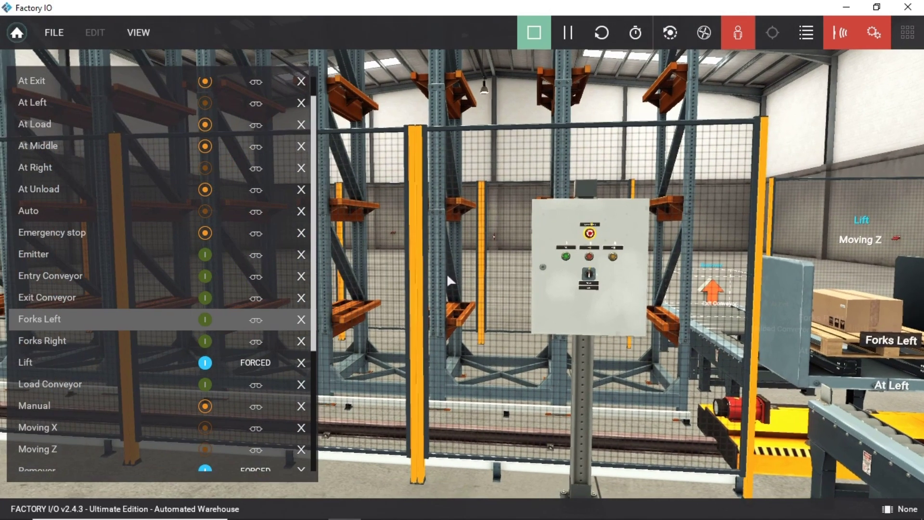
pyautogui.scroll(-3, 224, 426)
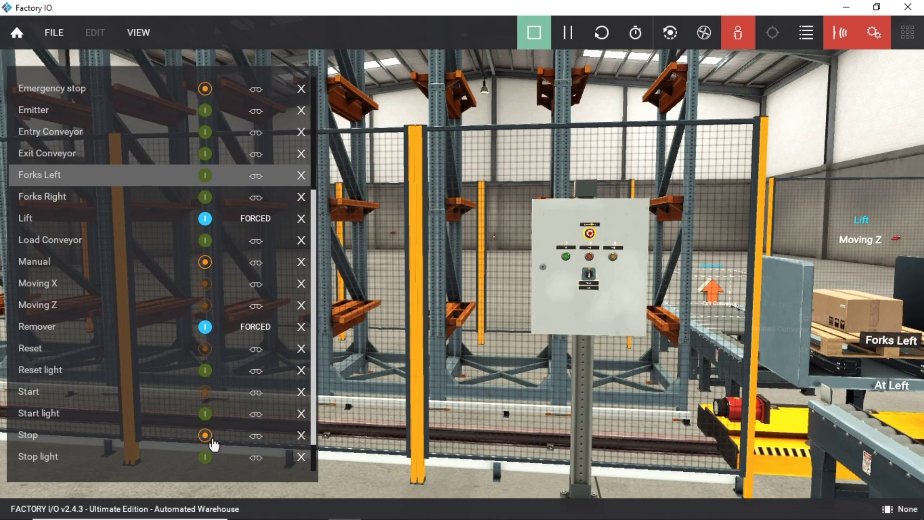
pyautogui.scroll(-1, 212, 446)
# Place the pallet in the rack with Forks Right, lower the lift, and return the crane to position 100.
pyautogui.click(209, 437)
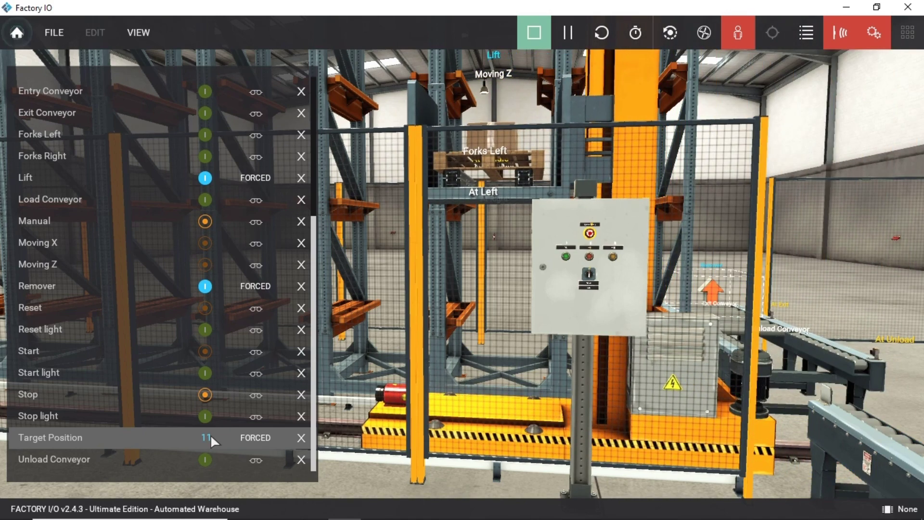
pyautogui.scroll(3, 192, 245)
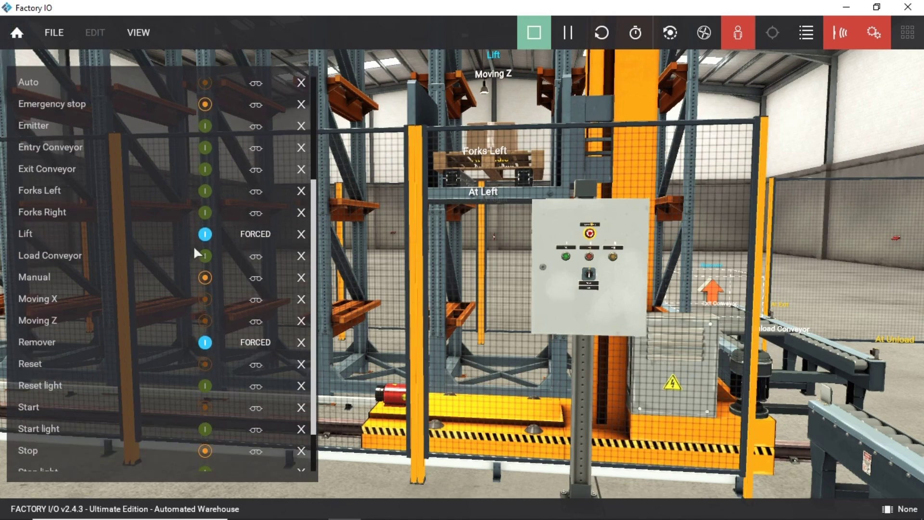
pyautogui.click(204, 218)
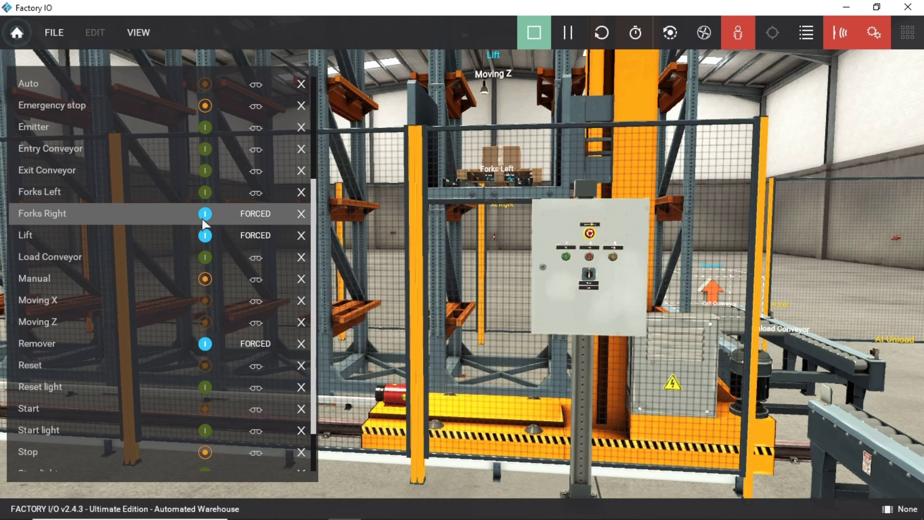
pyautogui.click(249, 235)
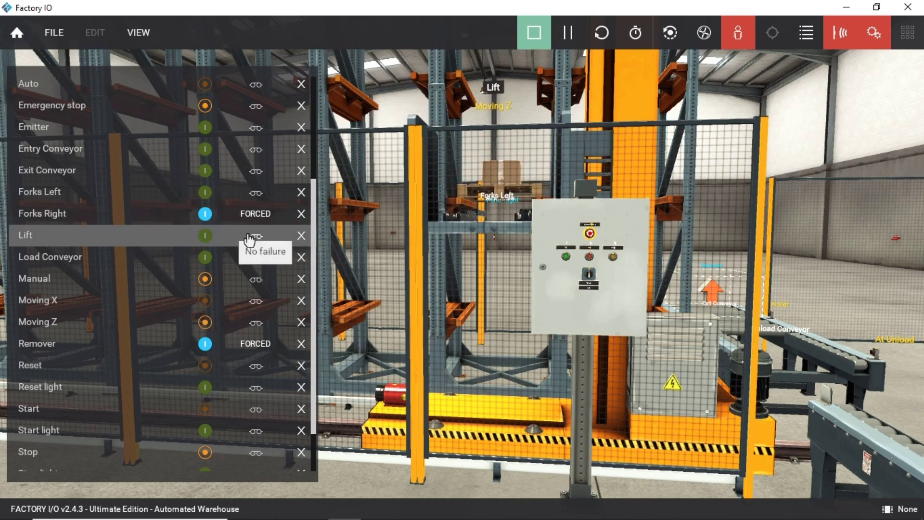
pyautogui.click(255, 214)
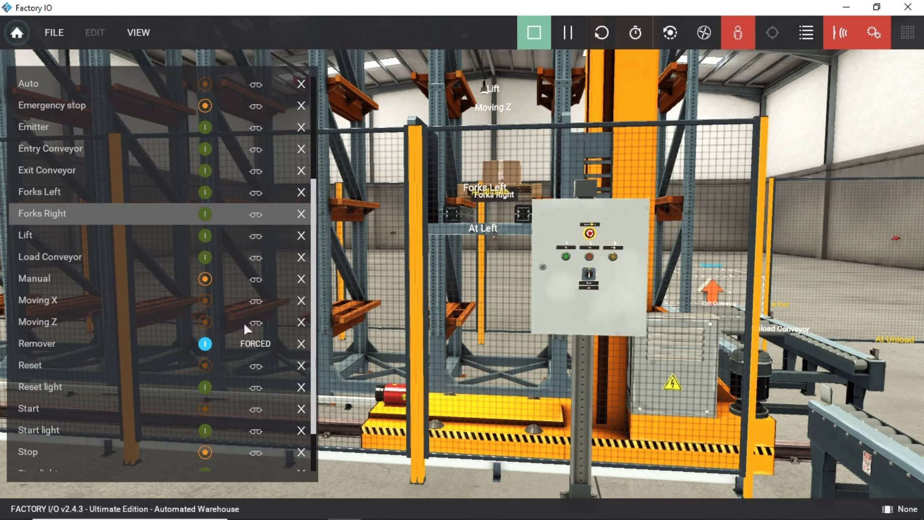
pyautogui.scroll(-2, 233, 380)
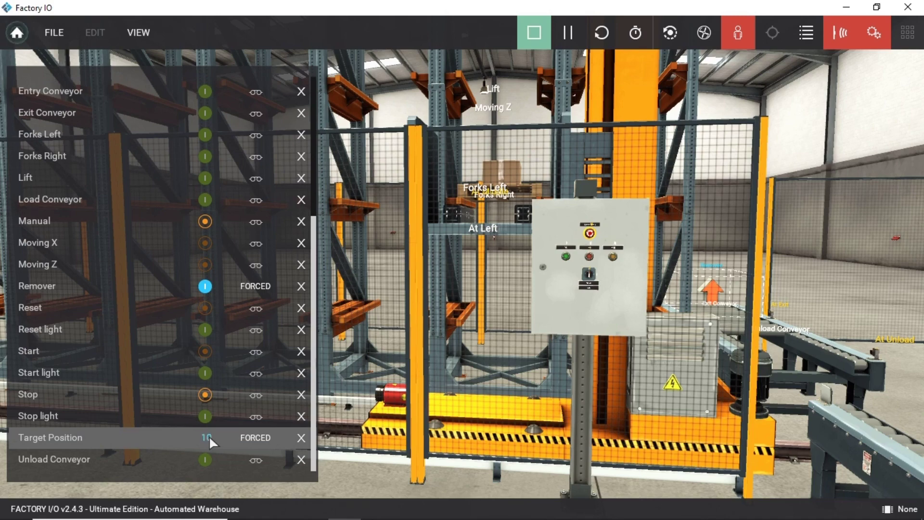
pyautogui.press('Return')
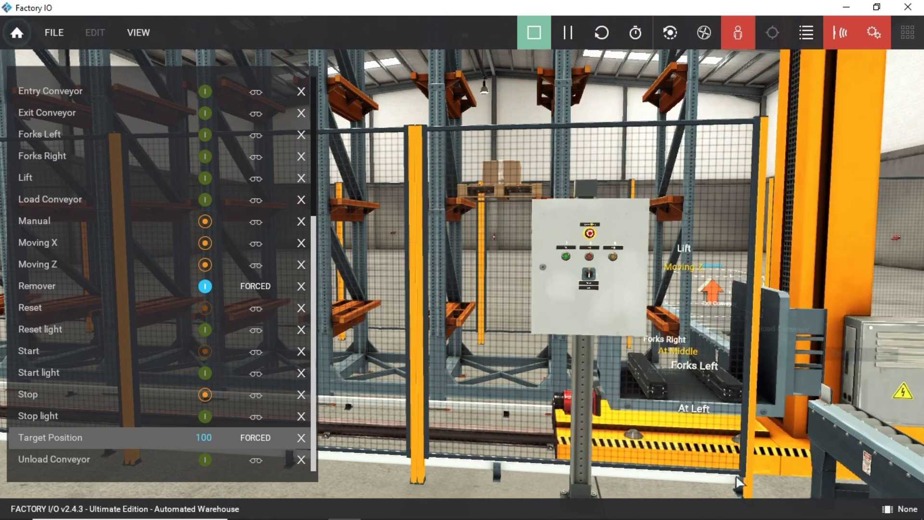
pyautogui.moveTo(753, 387); pyautogui.dragTo(469, 273, button='right')
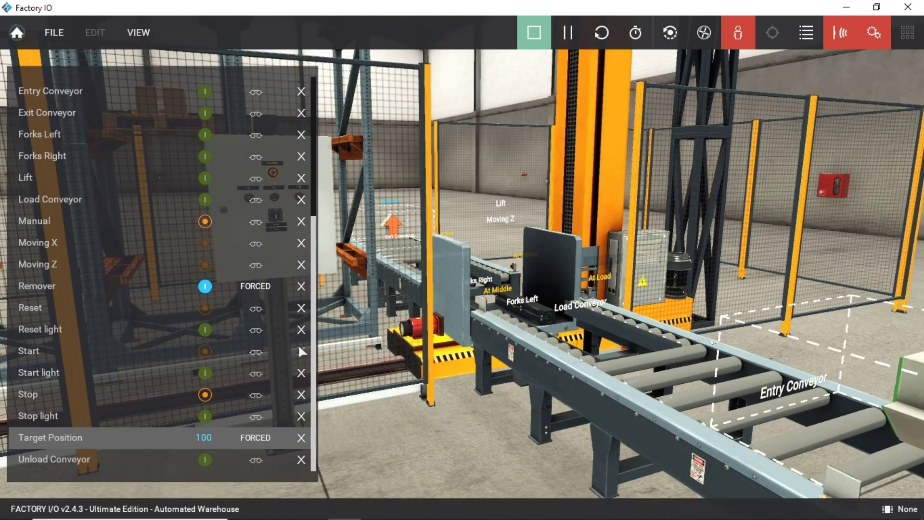
# Pulse the Emitter on and off to spawn a single boxed pallet.
pyautogui.scroll(4, 217, 379)
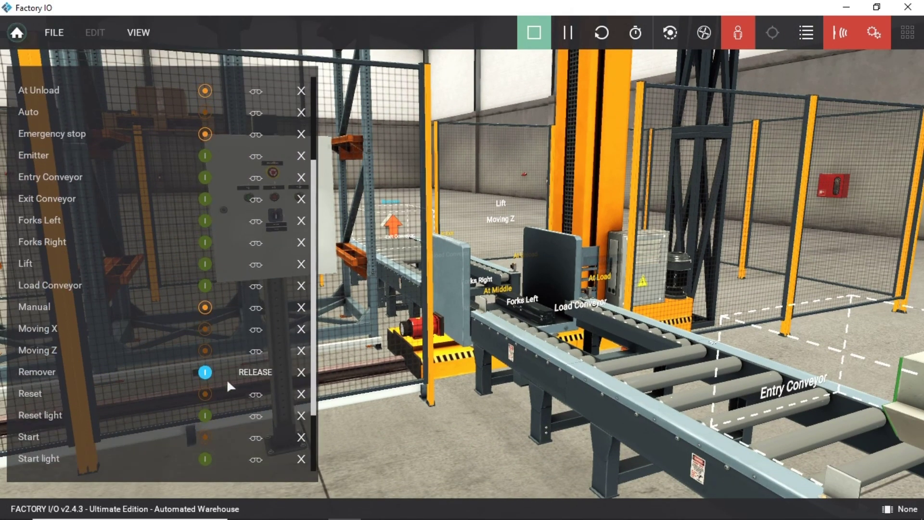
pyautogui.moveTo(606, 377); pyautogui.dragTo(462, 268, button='right')
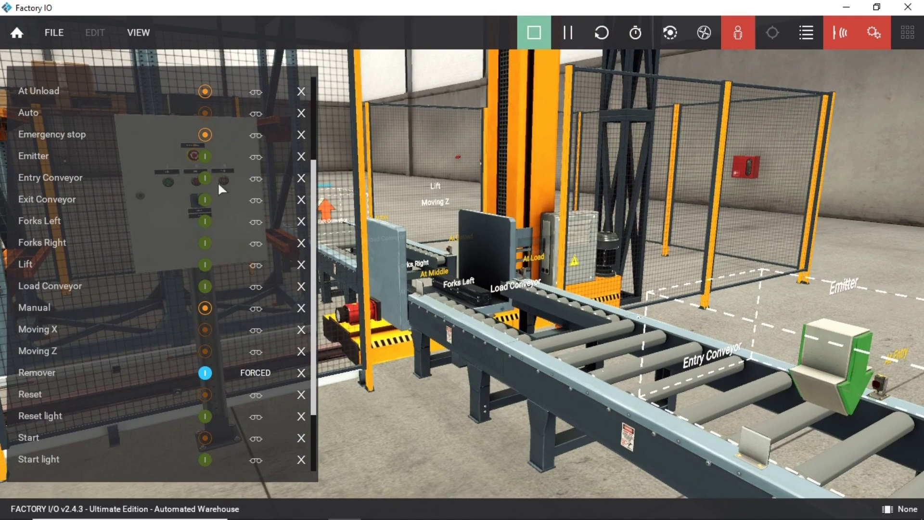
pyautogui.click(204, 158)
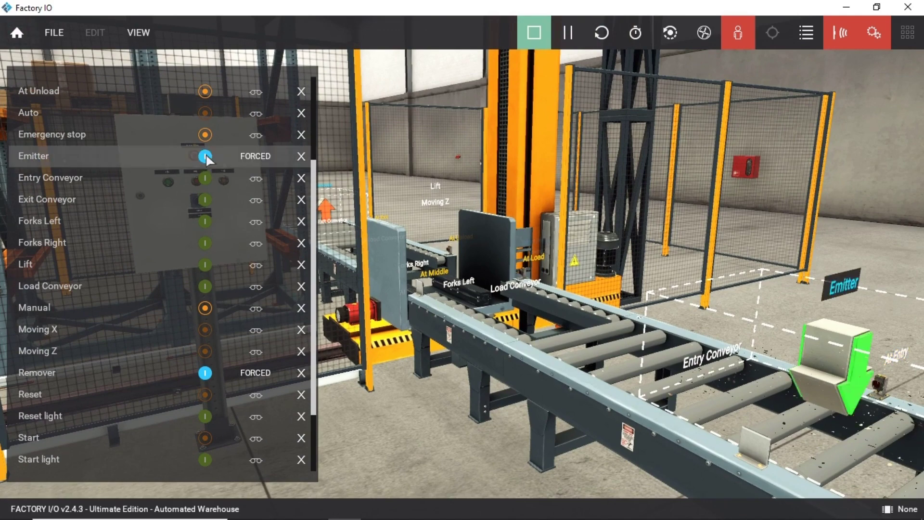
pyautogui.click(249, 158)
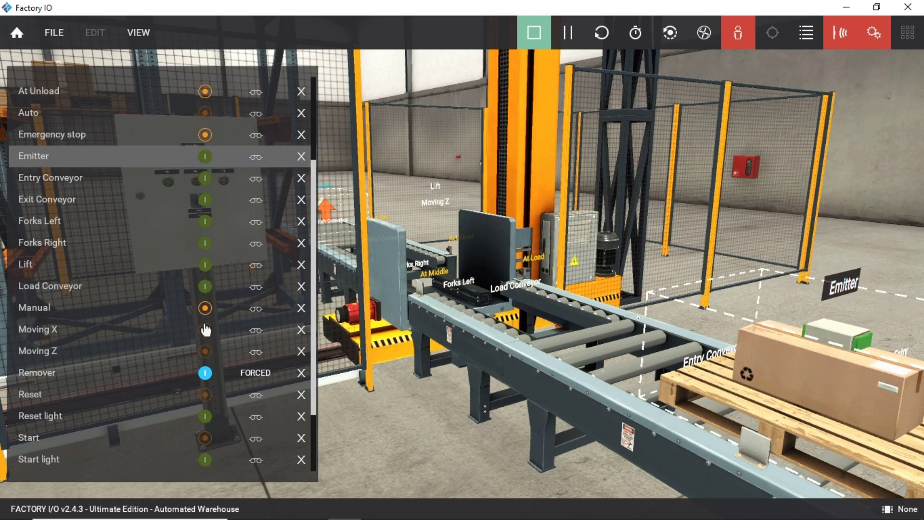
# Run the Entry and Load Conveyors until the pallet reaches the crane, then release both.
pyautogui.click(205, 287)
pyautogui.click(206, 179)
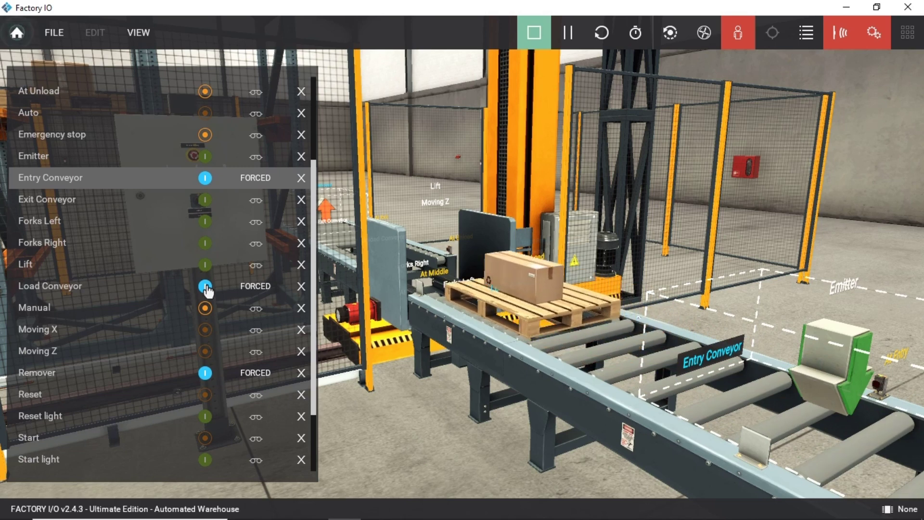
pyautogui.click(205, 287)
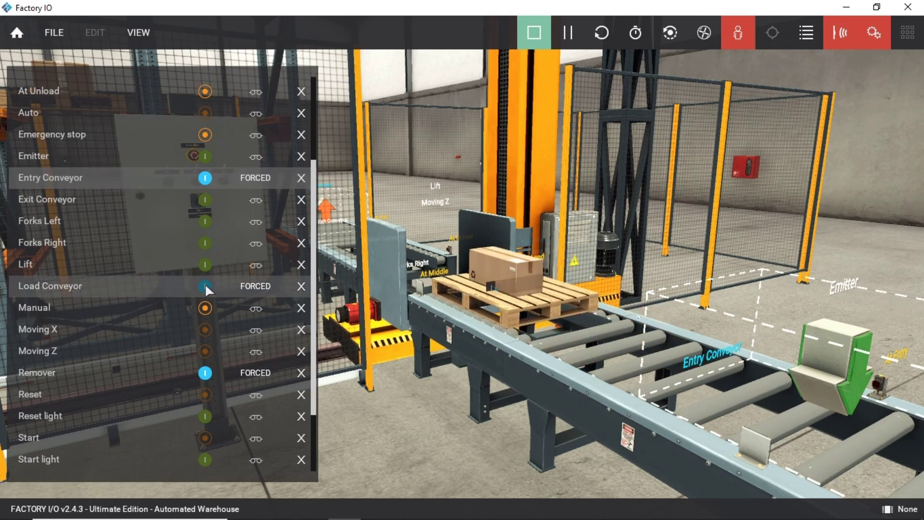
pyautogui.click(253, 179)
pyautogui.click(258, 287)
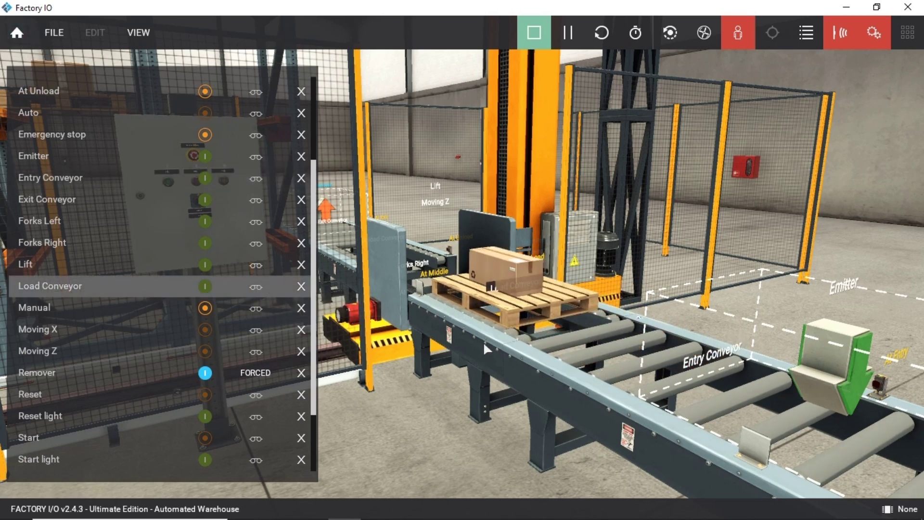
pyautogui.moveTo(484, 341); pyautogui.dragTo(427, 323, button='right')
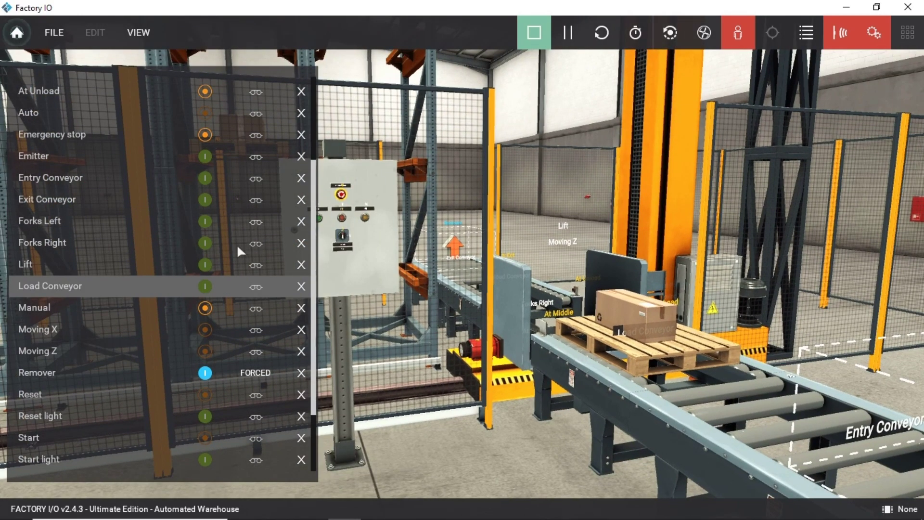
# Pick the new pallet off the load conveyor using Forks Left and Lift.
pyautogui.click(205, 223)
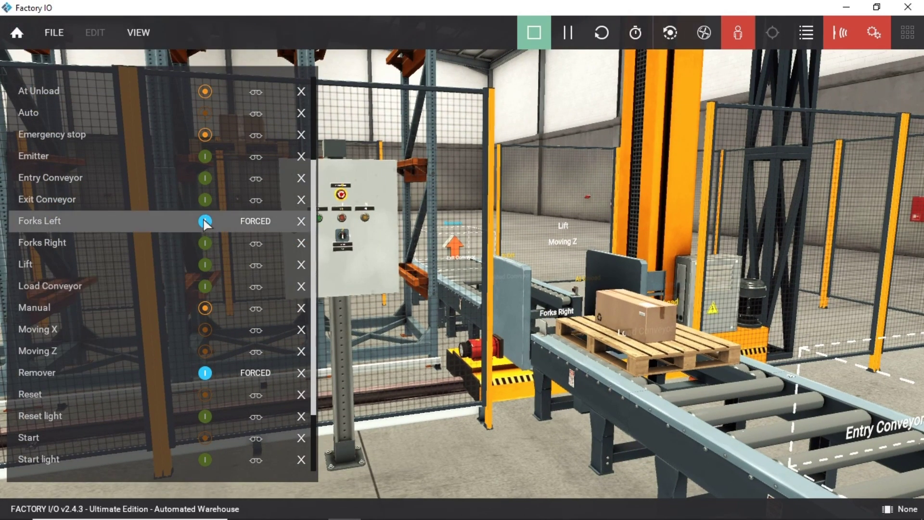
pyautogui.click(205, 265)
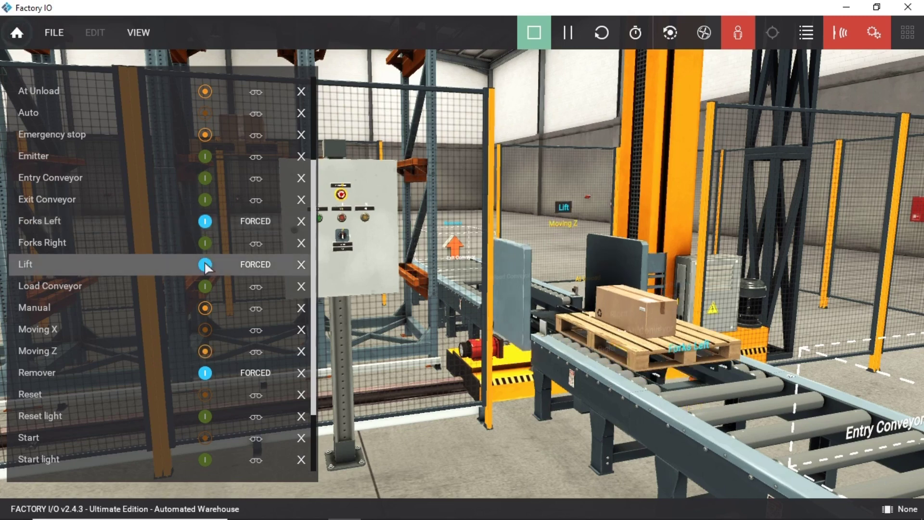
pyautogui.click(254, 222)
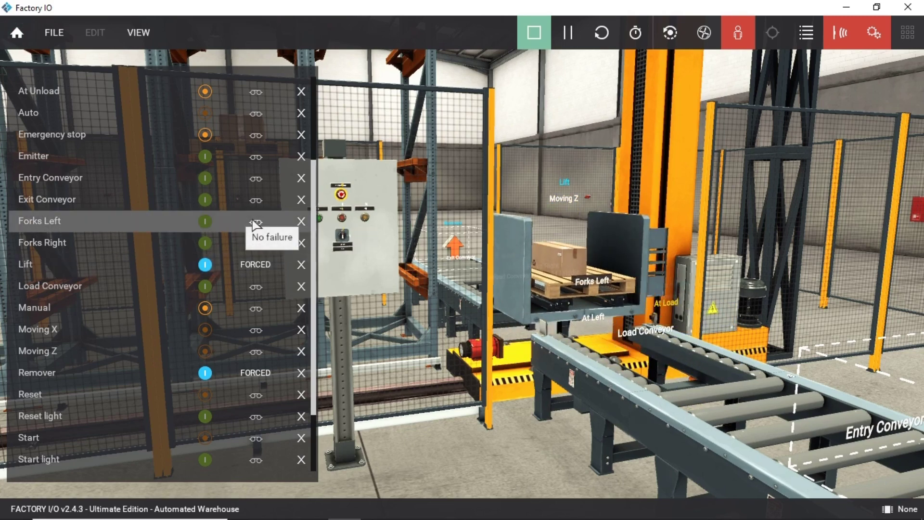
pyautogui.moveTo(462, 267); pyautogui.dragTo(422, 274, button='right')
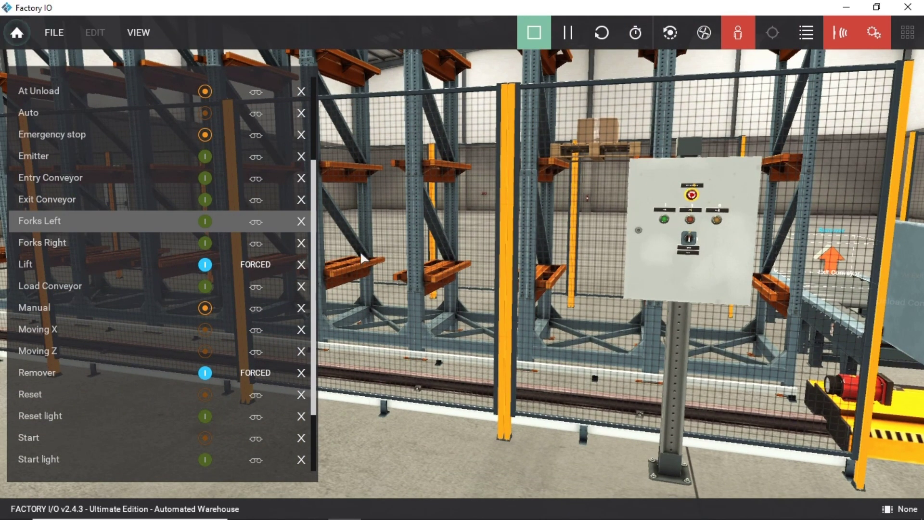
pyautogui.scroll(-2, 249, 379)
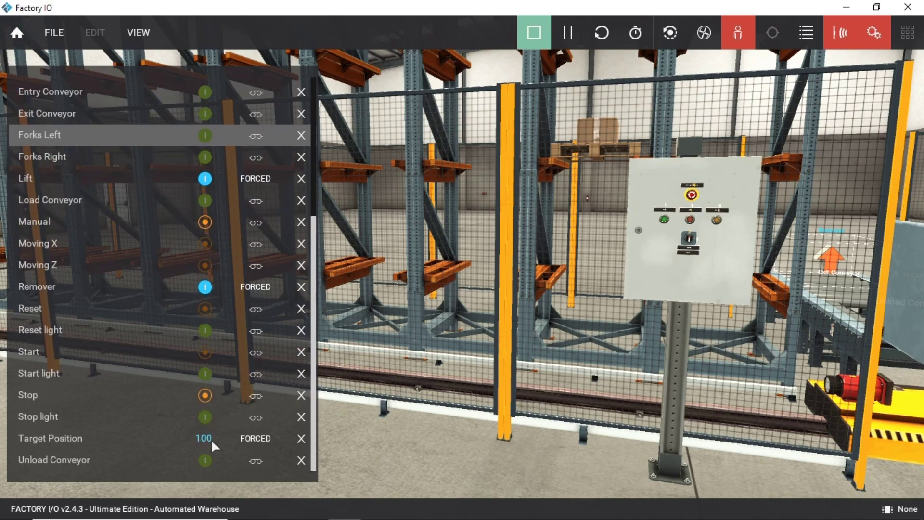
# Move the crane to Target Position 4 and store the pallet there with Forks Right.
pyautogui.click(209, 438)
pyautogui.doubleClick(208, 438)
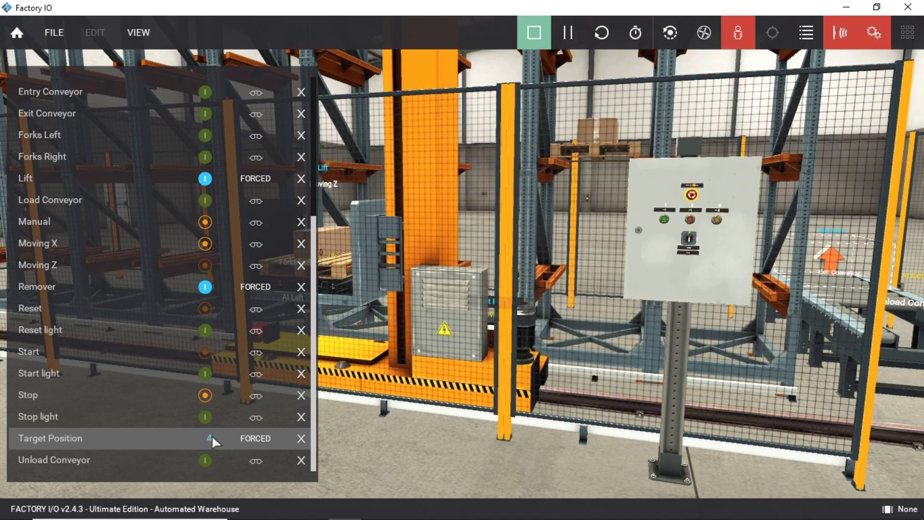
pyautogui.moveTo(424, 367); pyautogui.dragTo(392, 359, button='right')
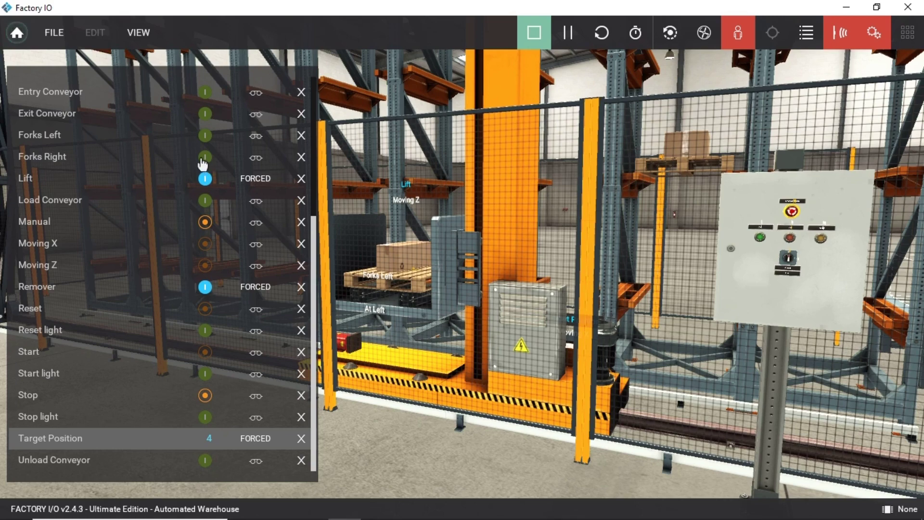
pyautogui.click(203, 159)
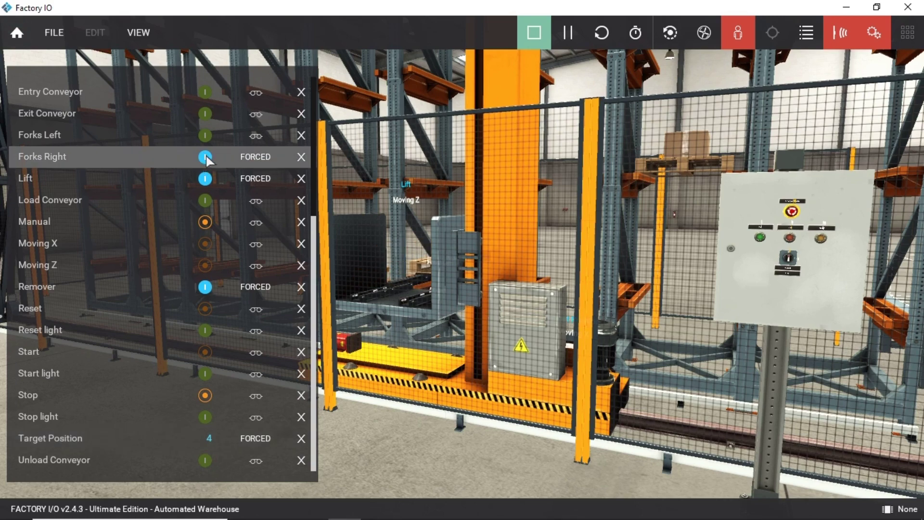
pyautogui.click(260, 179)
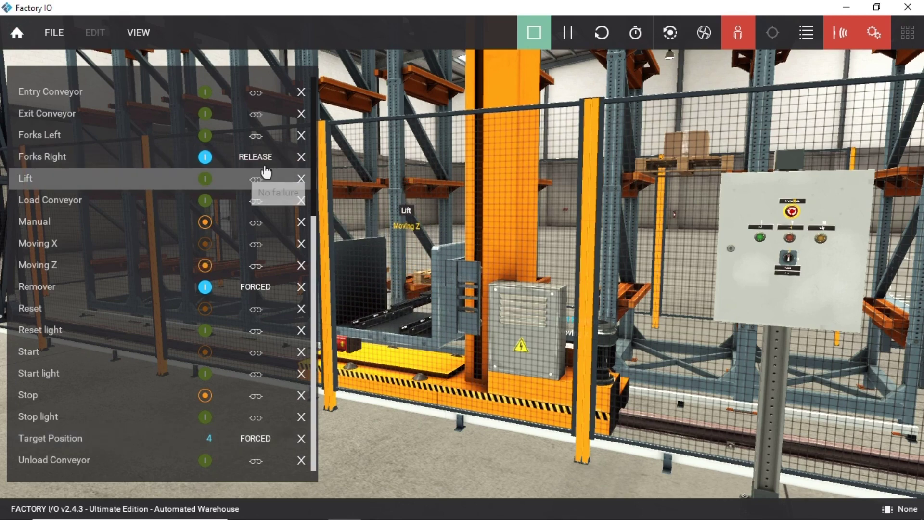
pyautogui.click(260, 156)
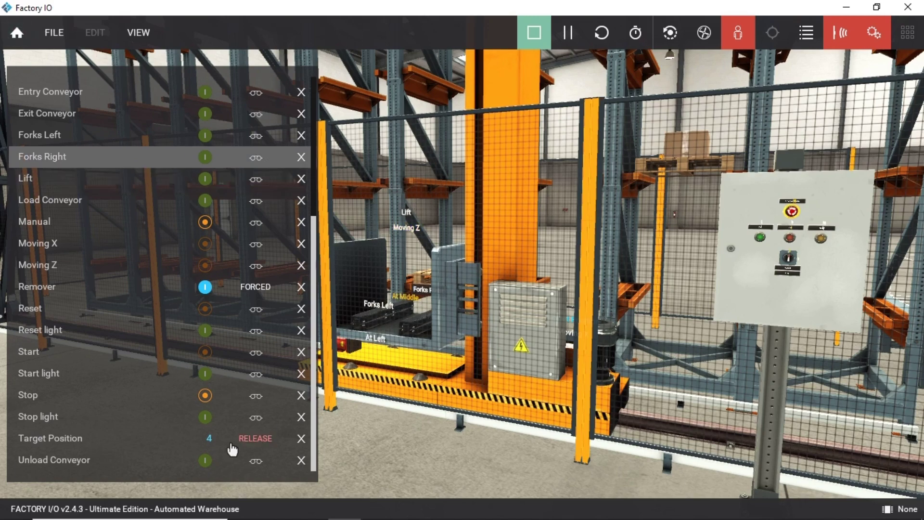
# Change the crane's Target Position to 11 to move it toward the rack.
pyautogui.click(214, 438)
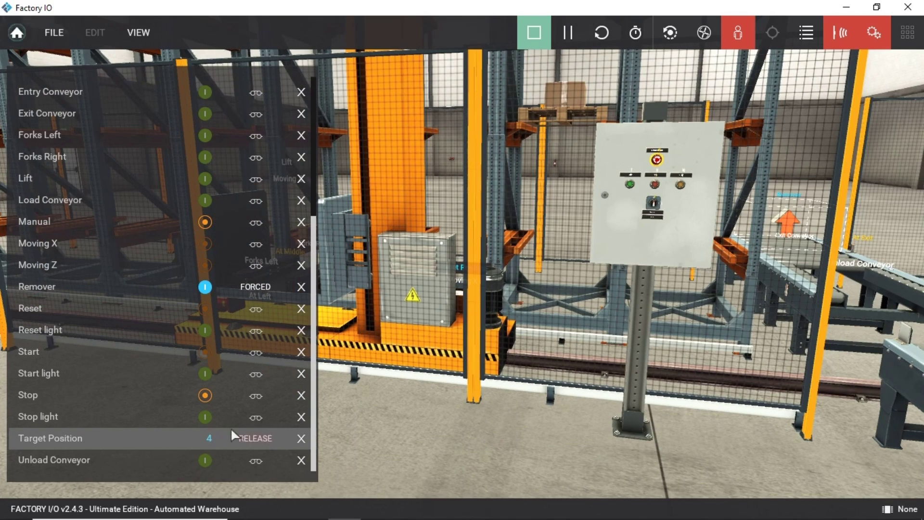
pyautogui.press('BackSpace')
pyautogui.write('100')
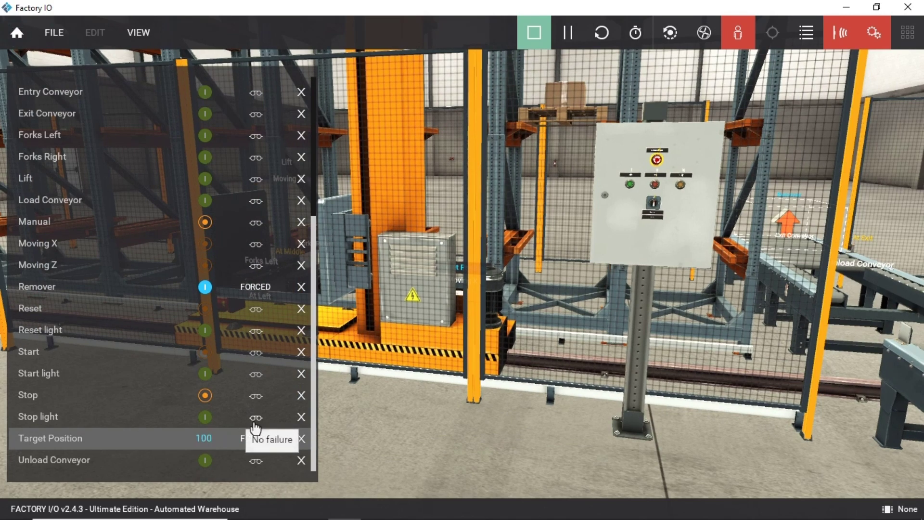
pyautogui.press('Return')
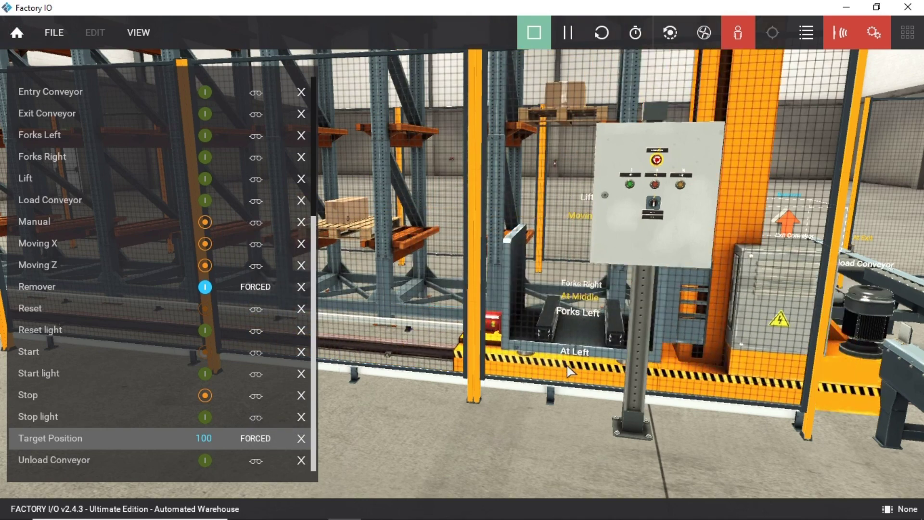
pyautogui.moveTo(691, 357); pyautogui.dragTo(462, 267, button='right')
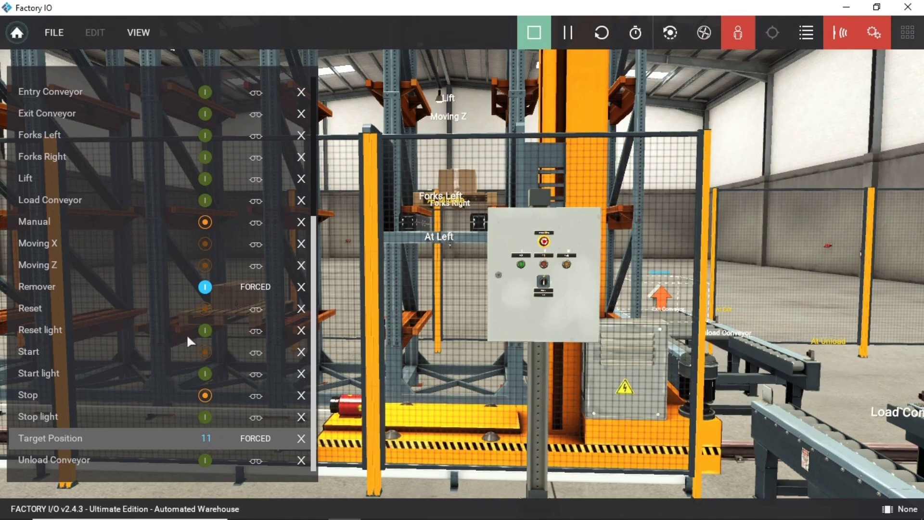
# Extend Forks Right into rack position 11, raise the Lift, and retract the forks with the pallet.
pyautogui.scroll(3, 187, 260)
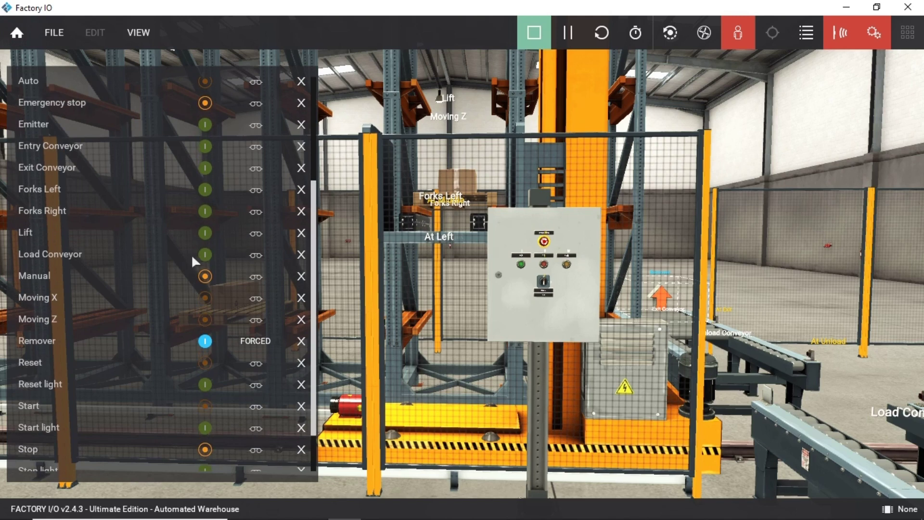
pyautogui.click(206, 215)
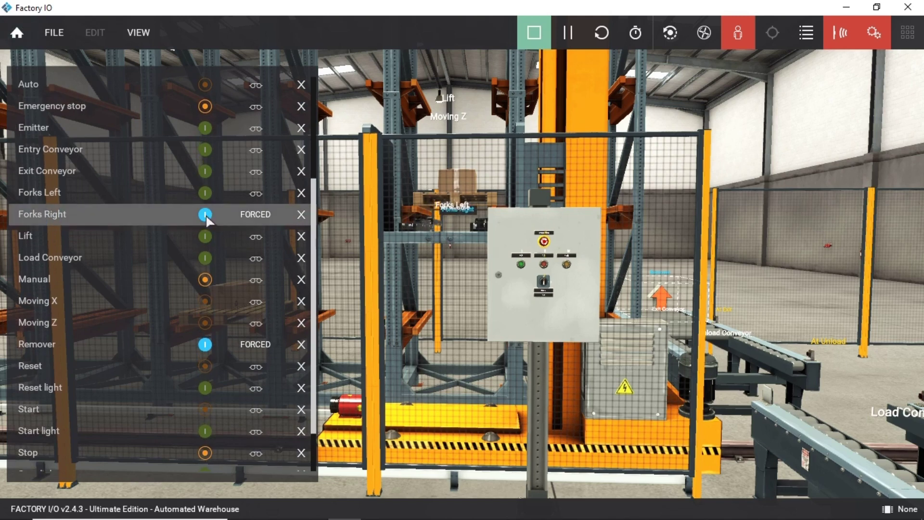
pyautogui.click(205, 237)
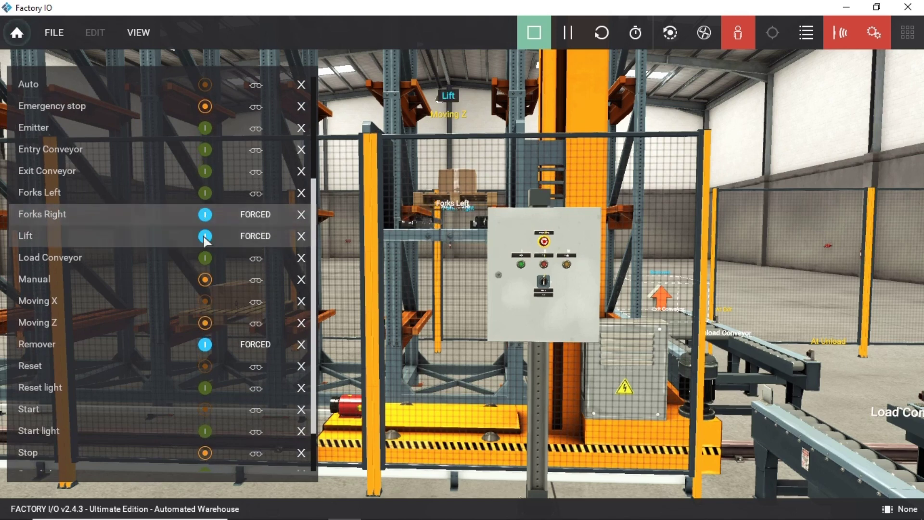
pyautogui.click(252, 215)
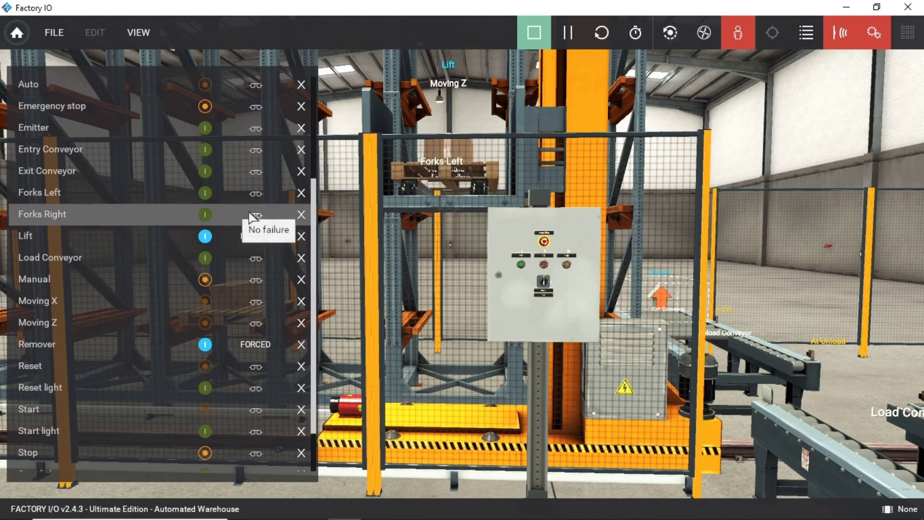
pyautogui.scroll(-3, 237, 398)
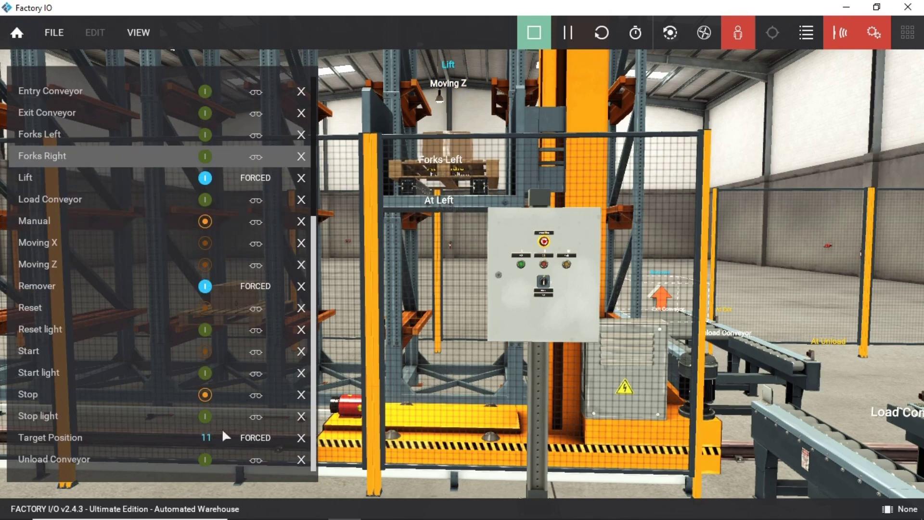
pyautogui.click(204, 438)
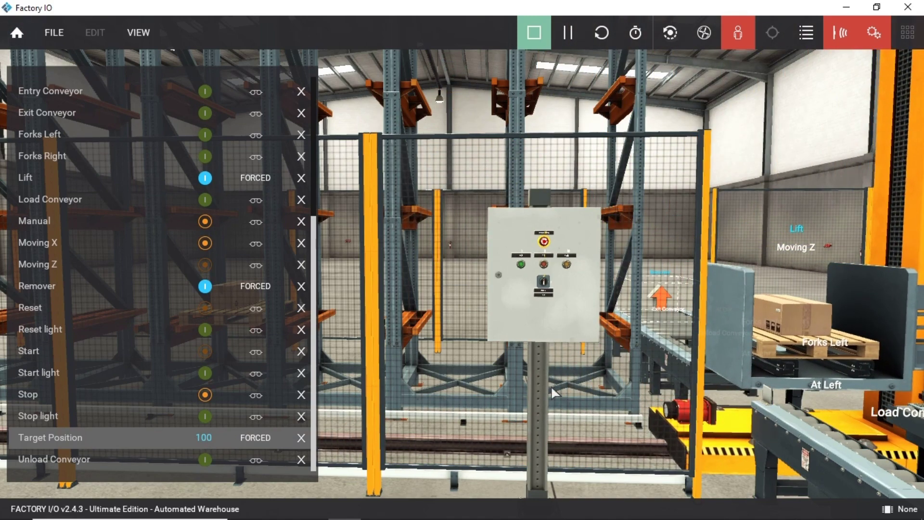
# Send the crane to position 100 and set the pallet down at the conveyor with Forks Right.
pyautogui.press('d')
pyautogui.press('d')
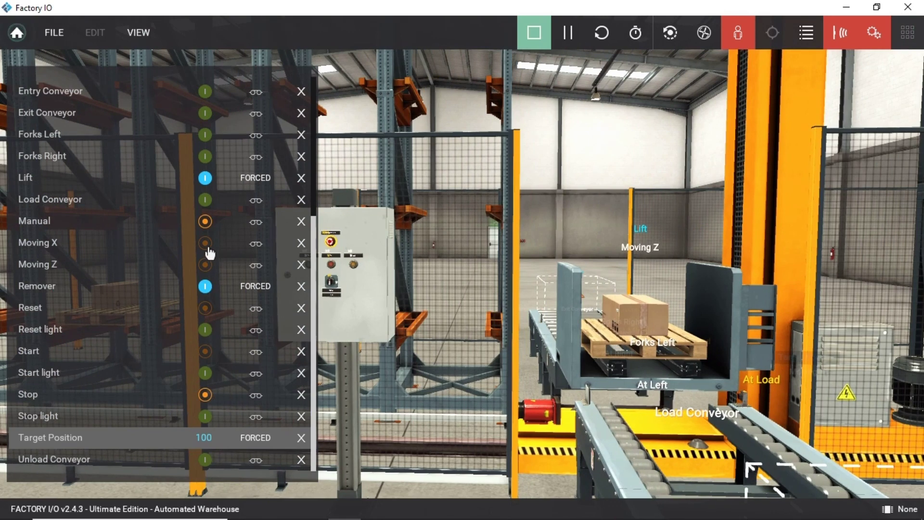
pyautogui.click(206, 158)
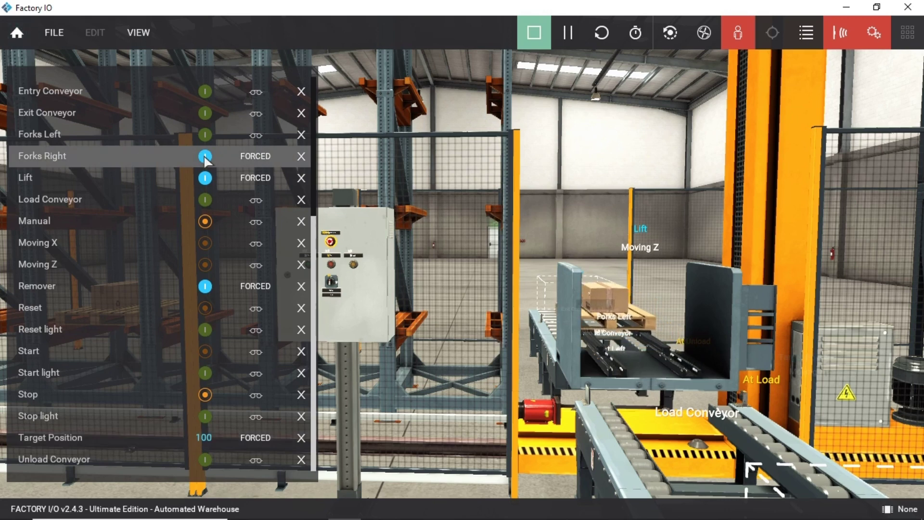
pyautogui.click(256, 178)
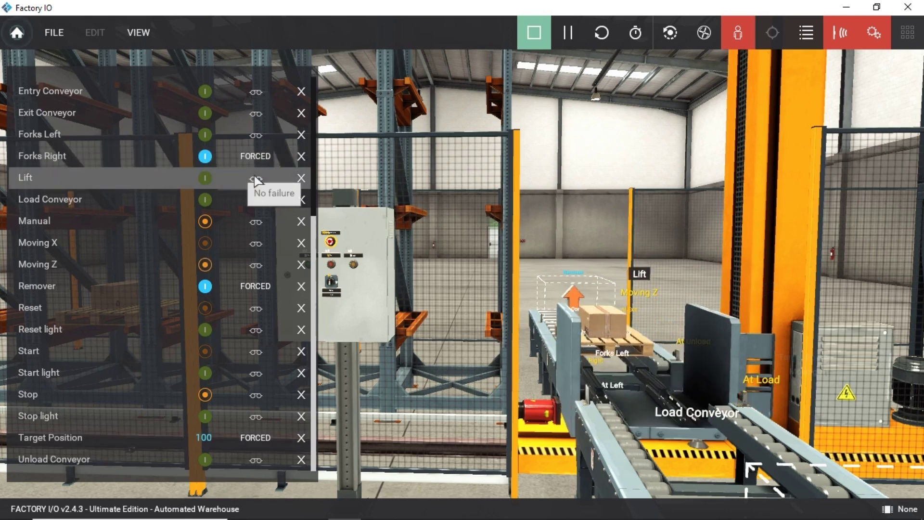
pyautogui.click(255, 158)
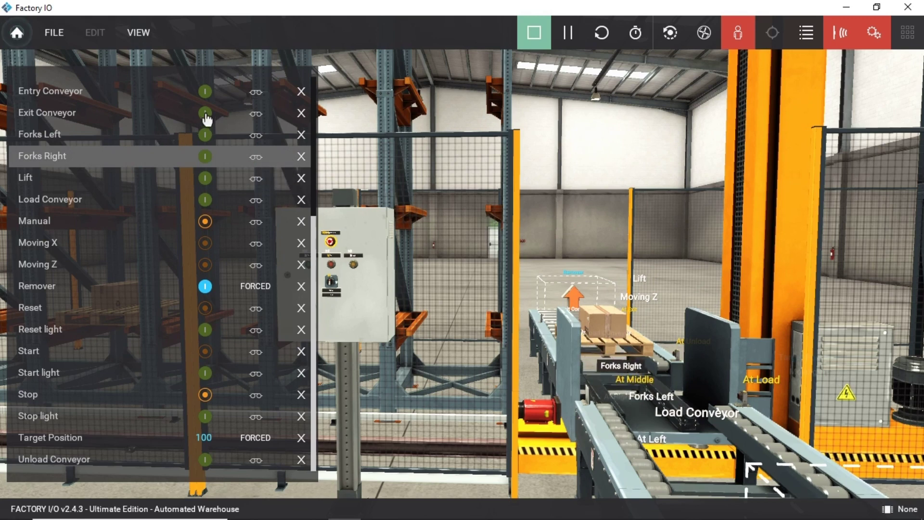
# Run the Exit and Unload Conveyors to carry the pallet off, then release both forces.
pyautogui.scroll(2, 209, 135)
pyautogui.scroll(5, 226, 155)
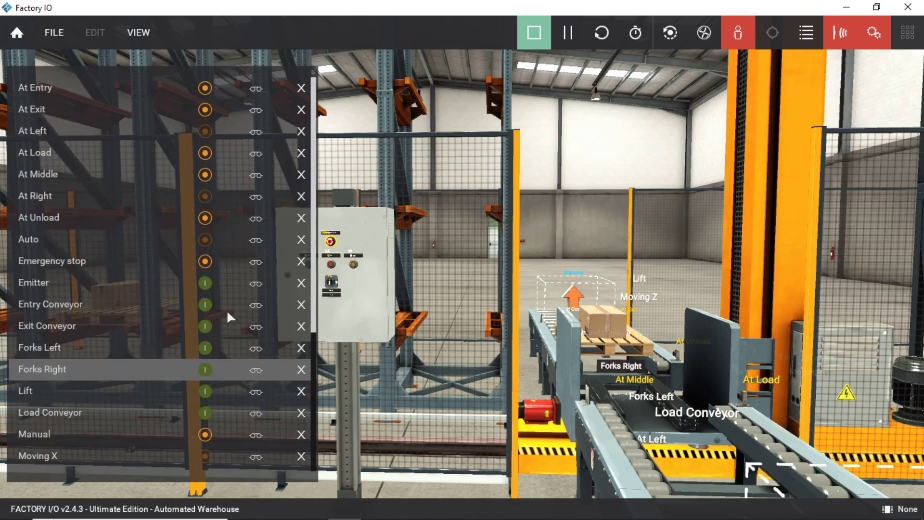
pyautogui.scroll(-5, 226, 310)
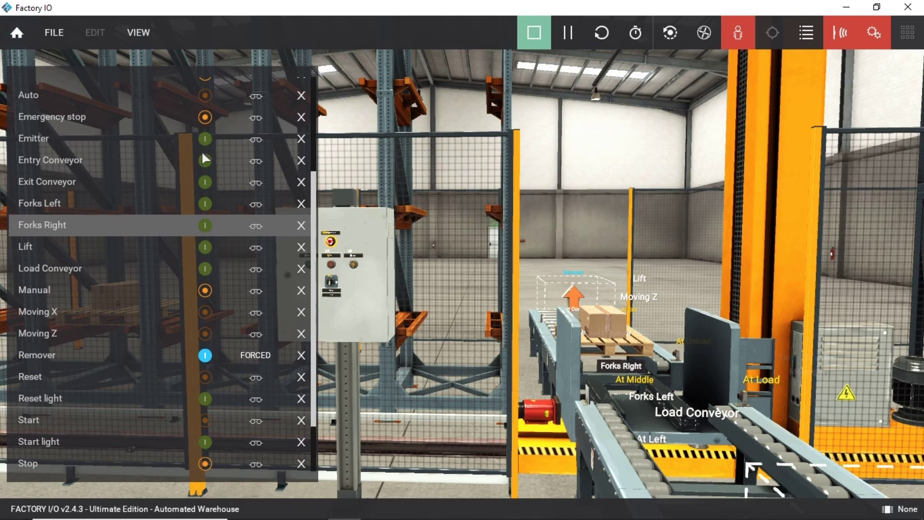
pyautogui.click(205, 185)
pyautogui.scroll(-2, 212, 376)
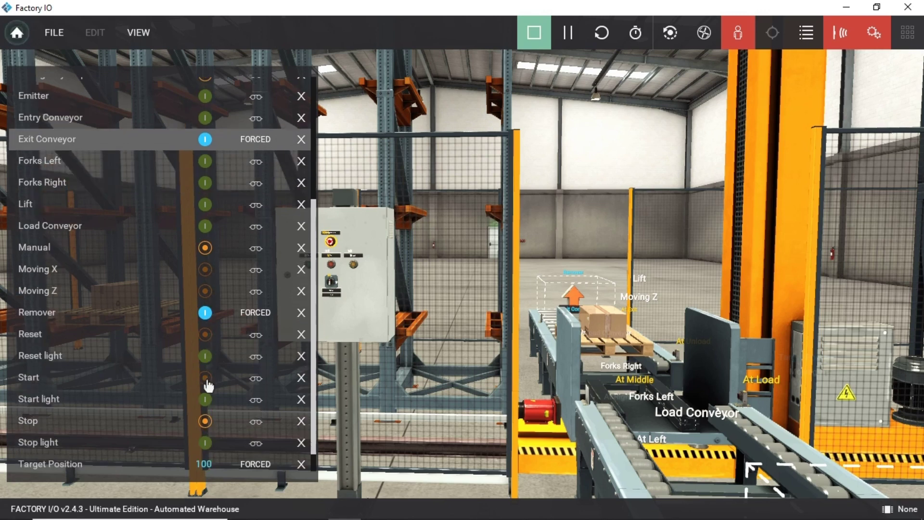
pyautogui.scroll(-1, 199, 438)
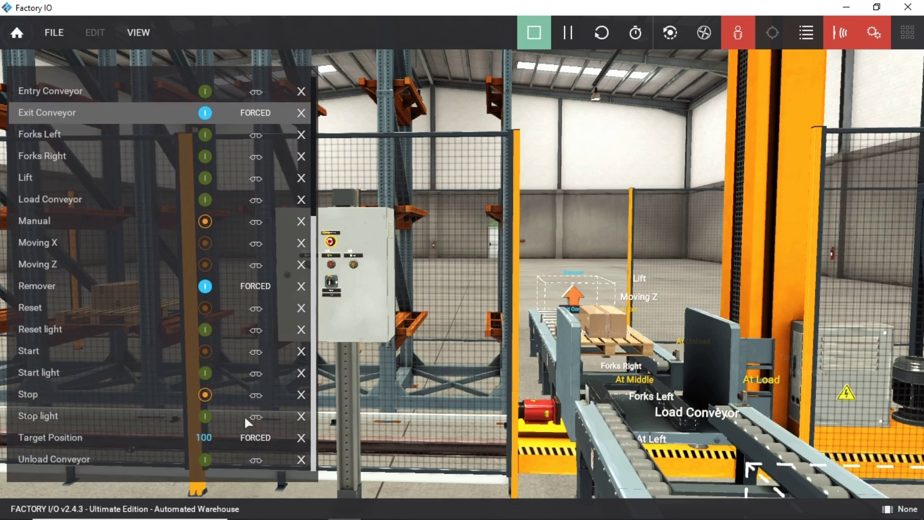
pyautogui.click(205, 460)
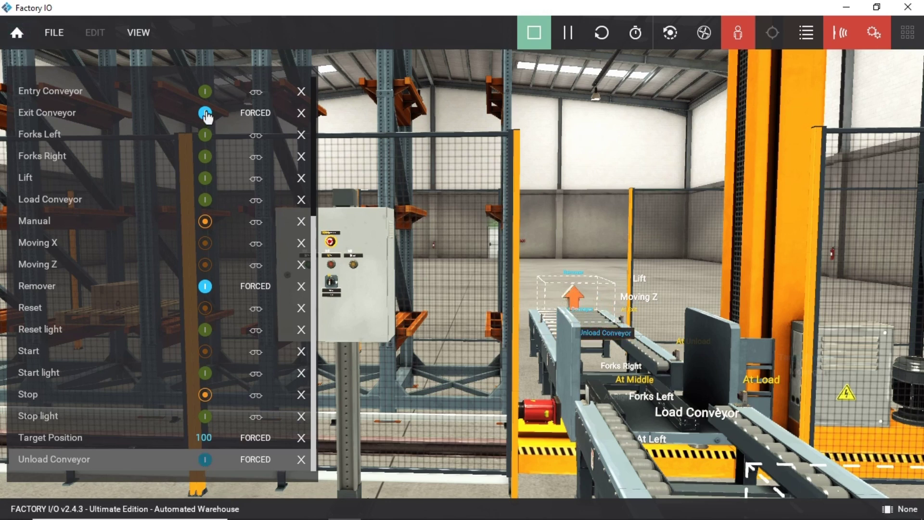
pyautogui.click(243, 112)
pyautogui.click(253, 459)
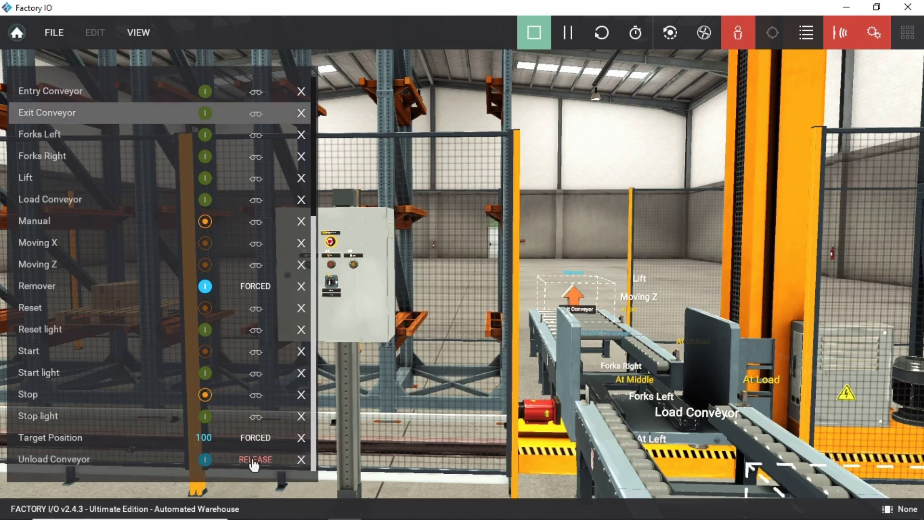
pyautogui.moveTo(428, 392); pyautogui.dragTo(463, 268, button='right')
pyautogui.press('a')
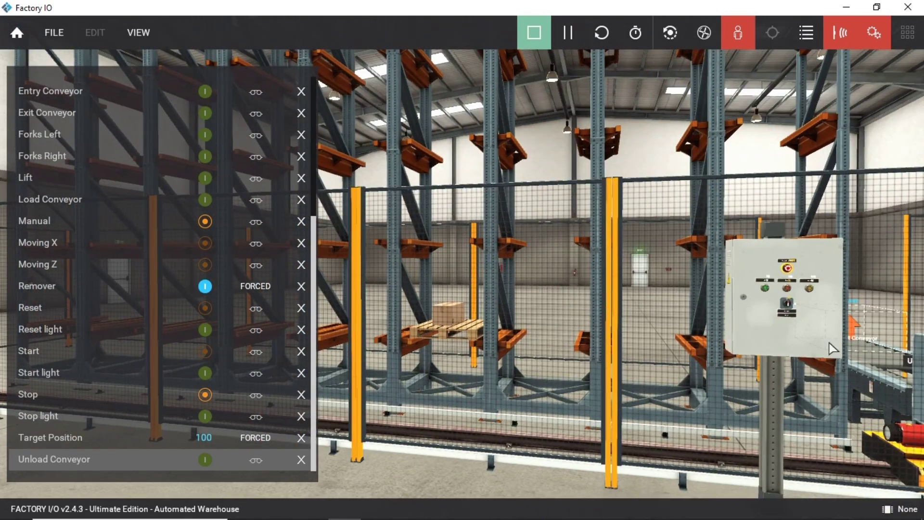
# Send the crane to rack position 4 and lift its pallet aboard using Forks Right and Lift.
pyautogui.moveTo(815, 354); pyautogui.dragTo(462, 267, button='right')
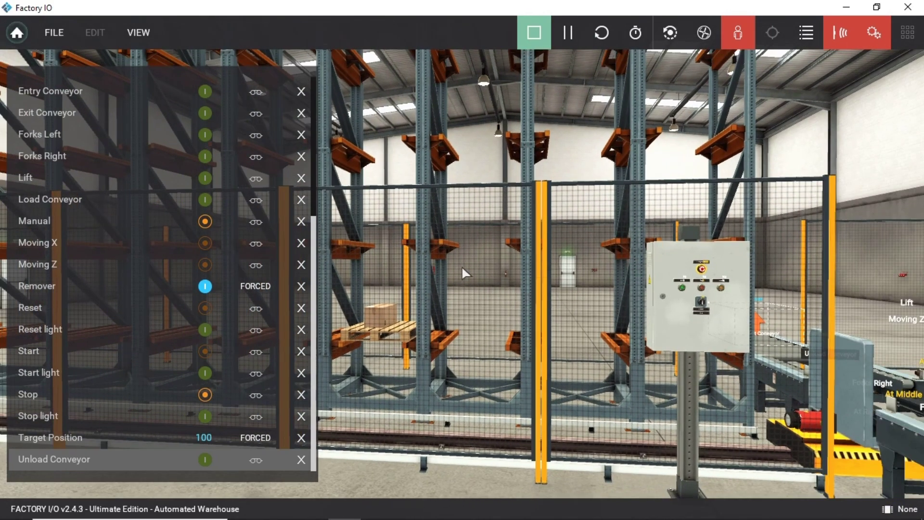
pyautogui.click(199, 437)
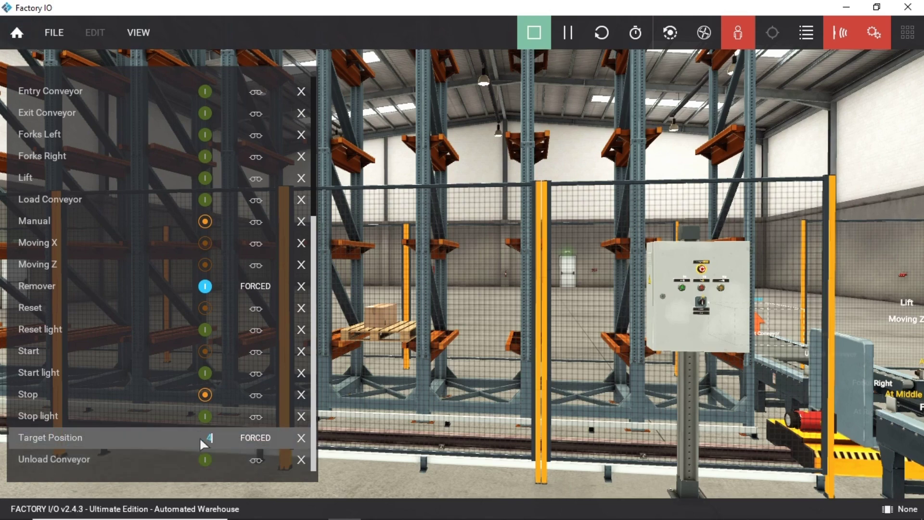
pyautogui.press('Return')
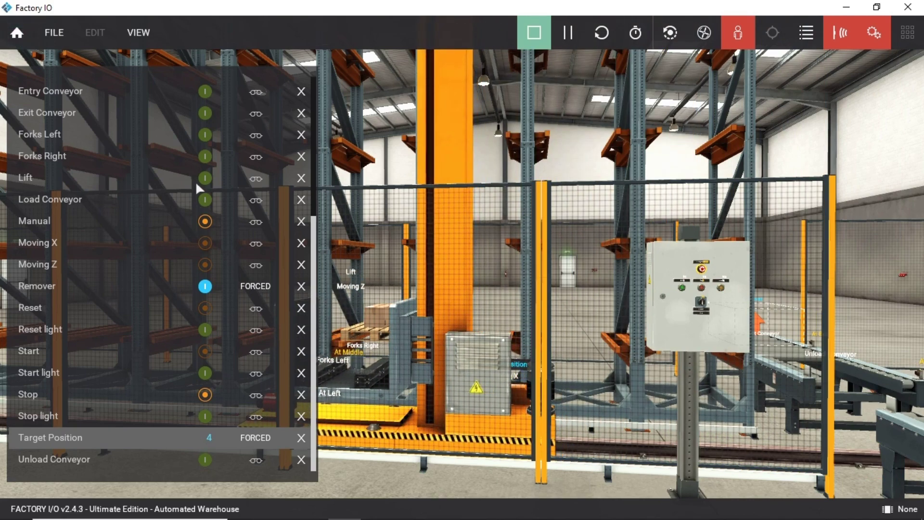
pyautogui.scroll(3, 195, 180)
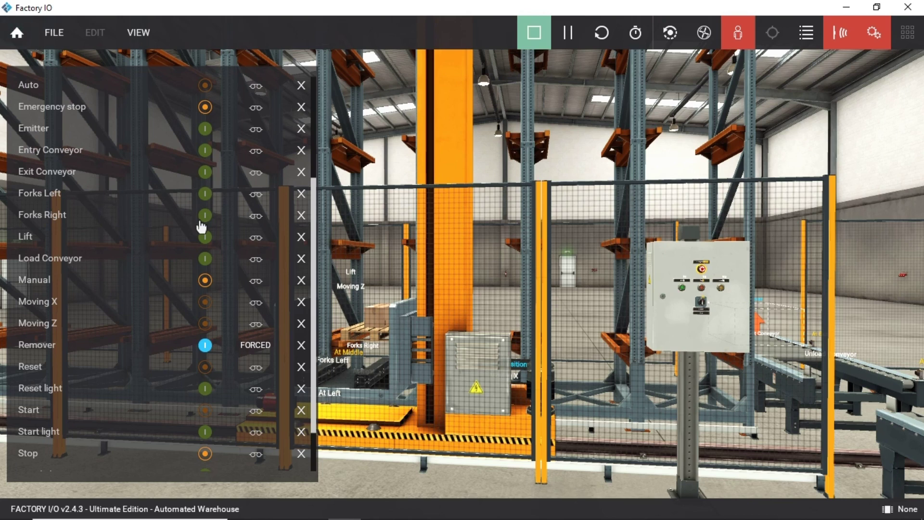
pyautogui.click(206, 215)
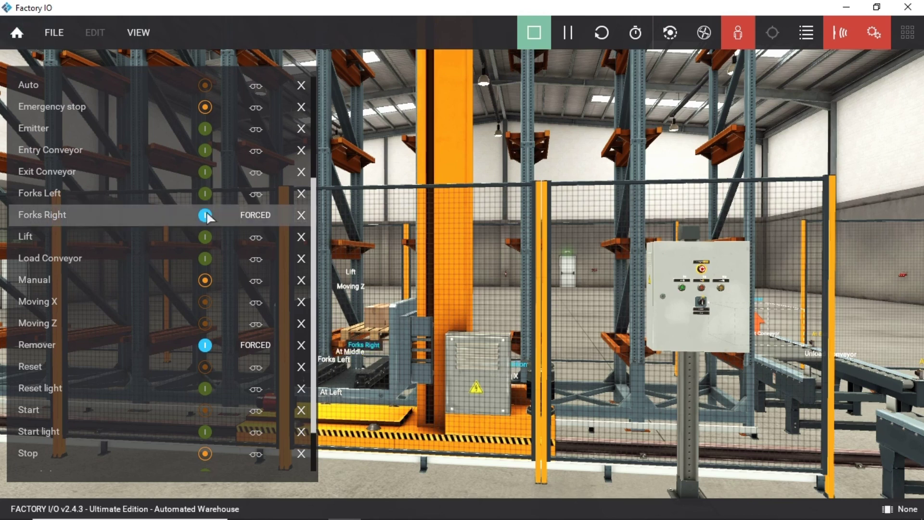
pyautogui.click(207, 237)
pyautogui.click(253, 216)
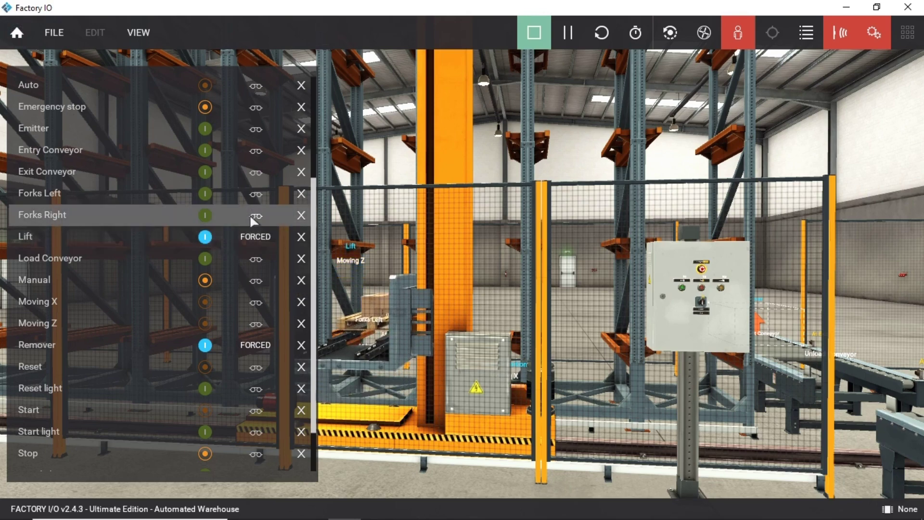
pyautogui.scroll(-2, 233, 409)
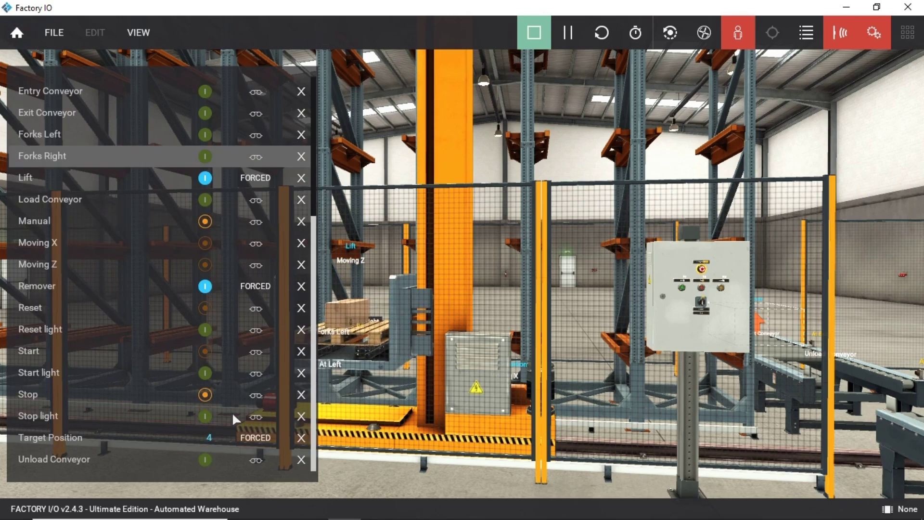
pyautogui.click(209, 437)
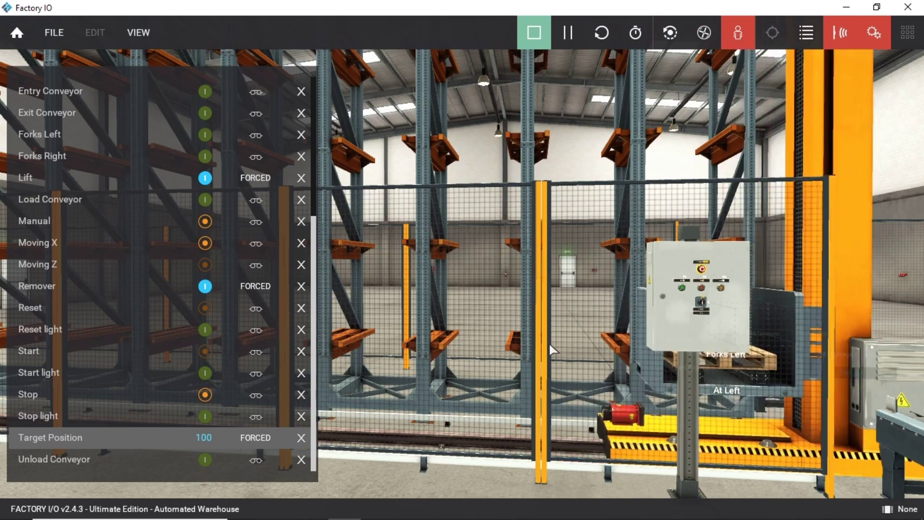
# Extend the forks right, lower the lift to set the pallet on the conveyor, then retract the forks.
pyautogui.moveTo(592, 364); pyautogui.dragTo(461, 266, button='right')
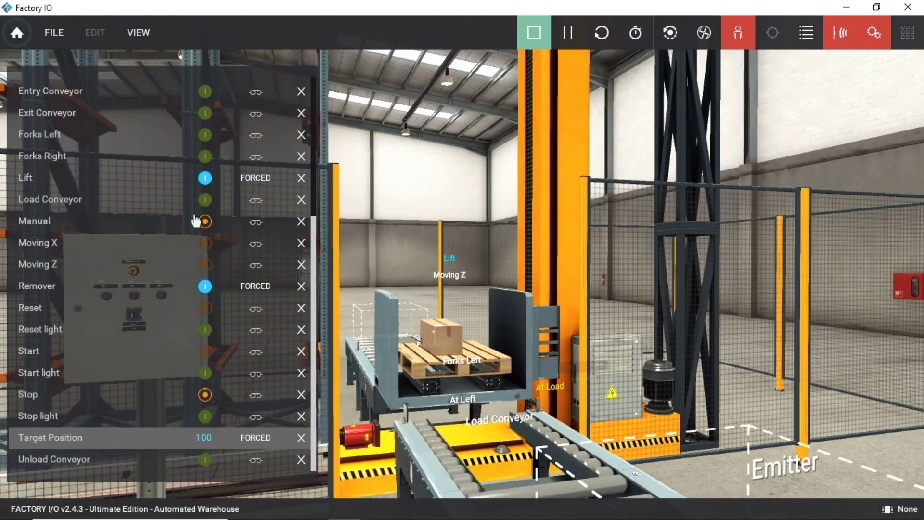
pyautogui.click(204, 156)
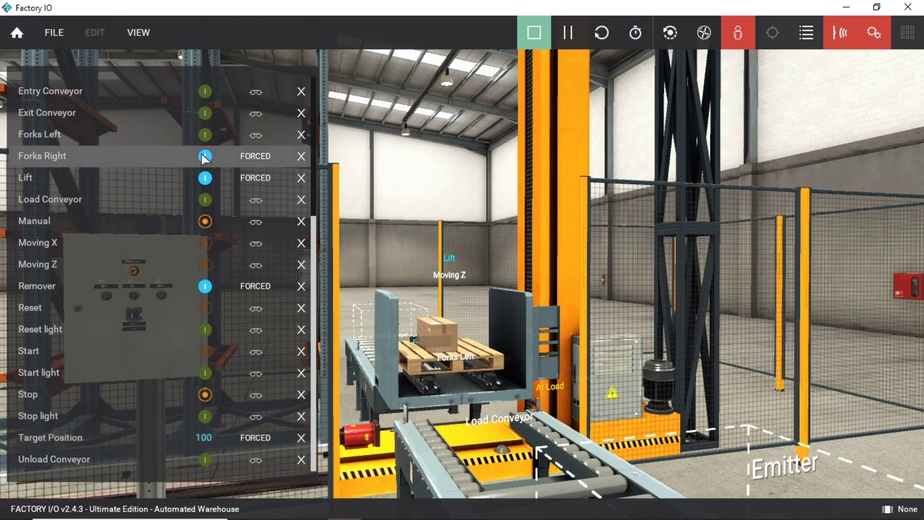
pyautogui.click(249, 178)
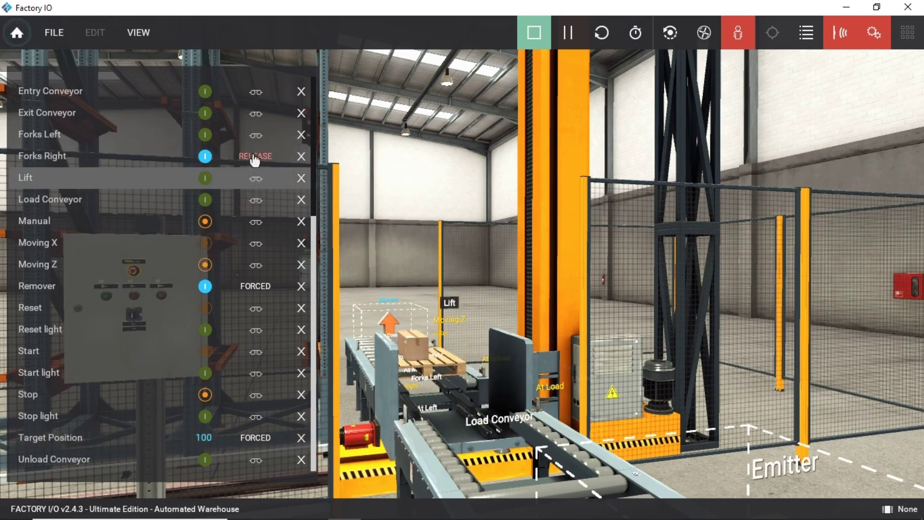
pyautogui.click(253, 156)
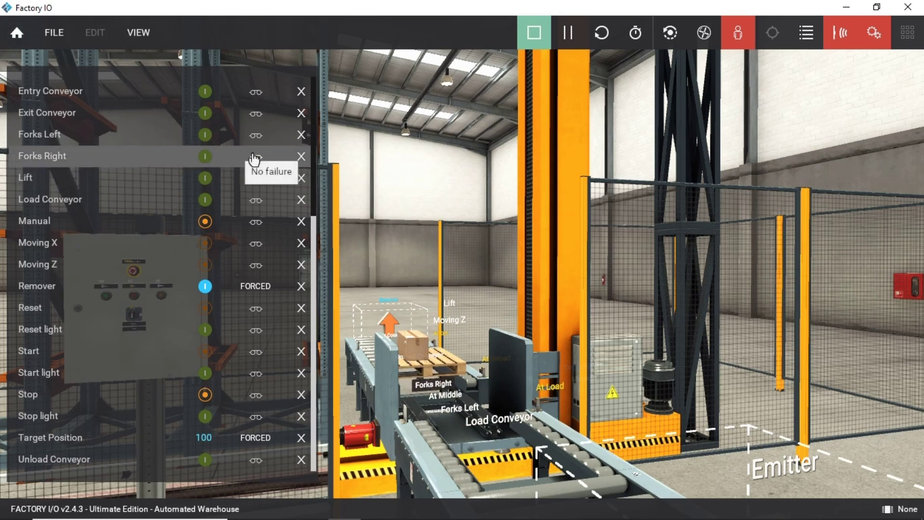
# Force the Exit and Unload Conveyors to carry the pallet off, then release the Exit Conveyor.
pyautogui.click(205, 116)
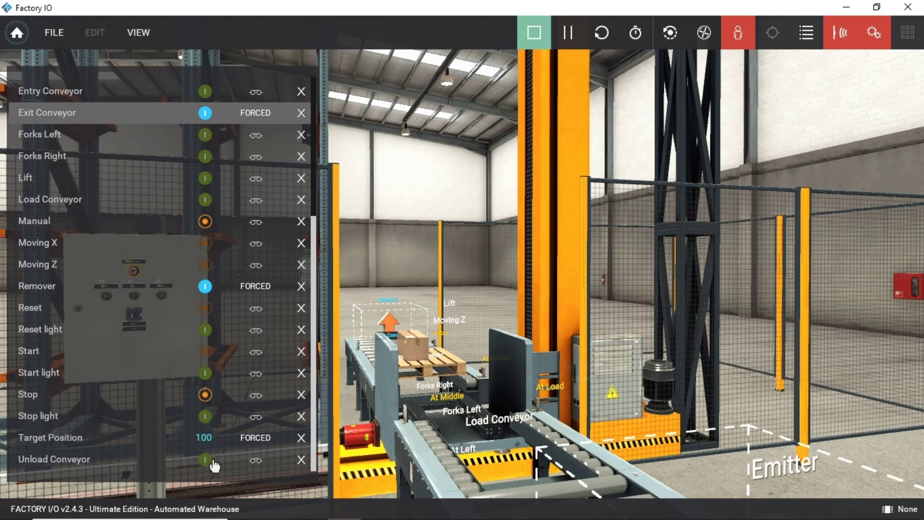
pyautogui.click(205, 461)
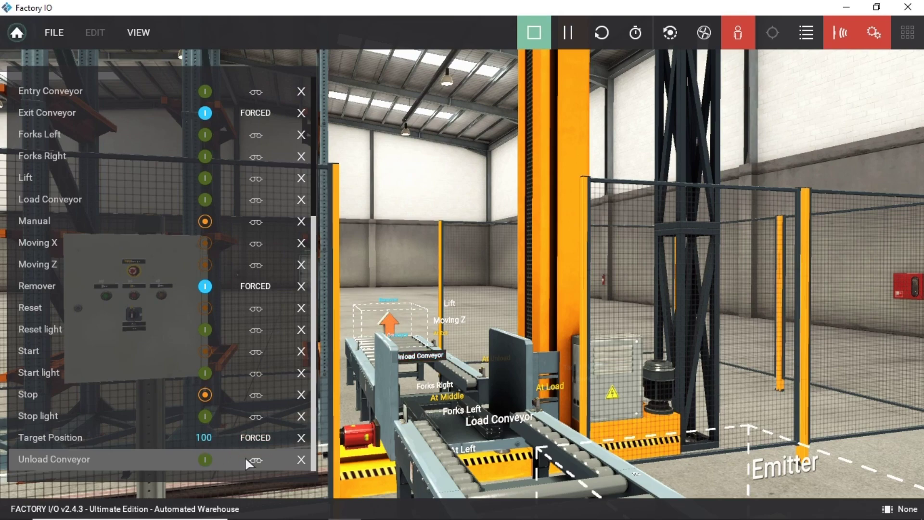
pyautogui.click(251, 112)
pyautogui.moveTo(391, 309); pyautogui.dragTo(462, 267, button='right')
pyautogui.press('a')
pyautogui.press('s')
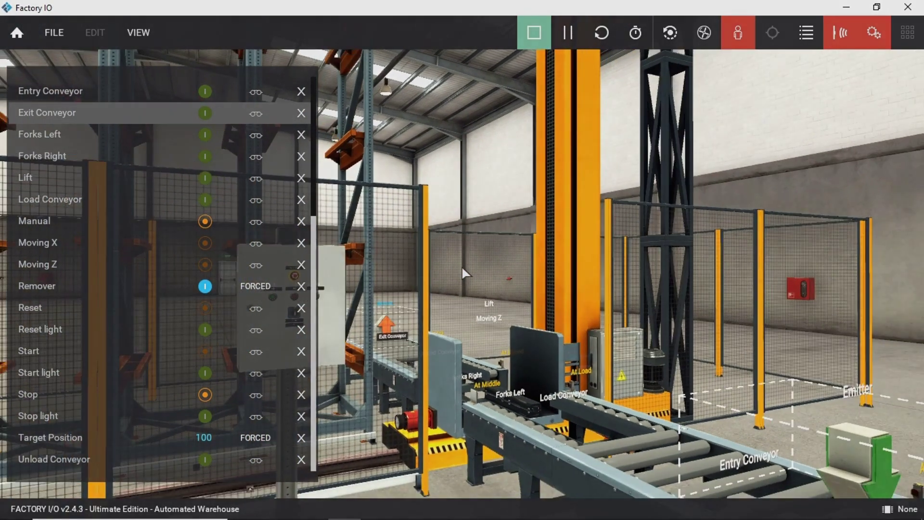